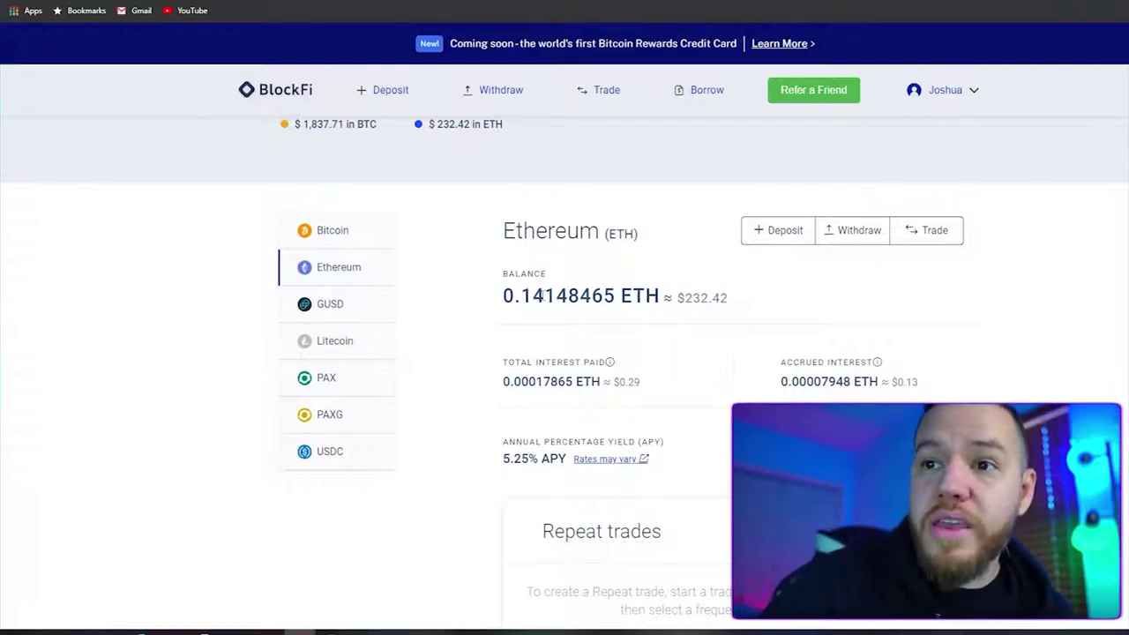
- Compare the balance, interest and annual yield details of the Bitcoin and Ethereum holdings
click(353, 230)
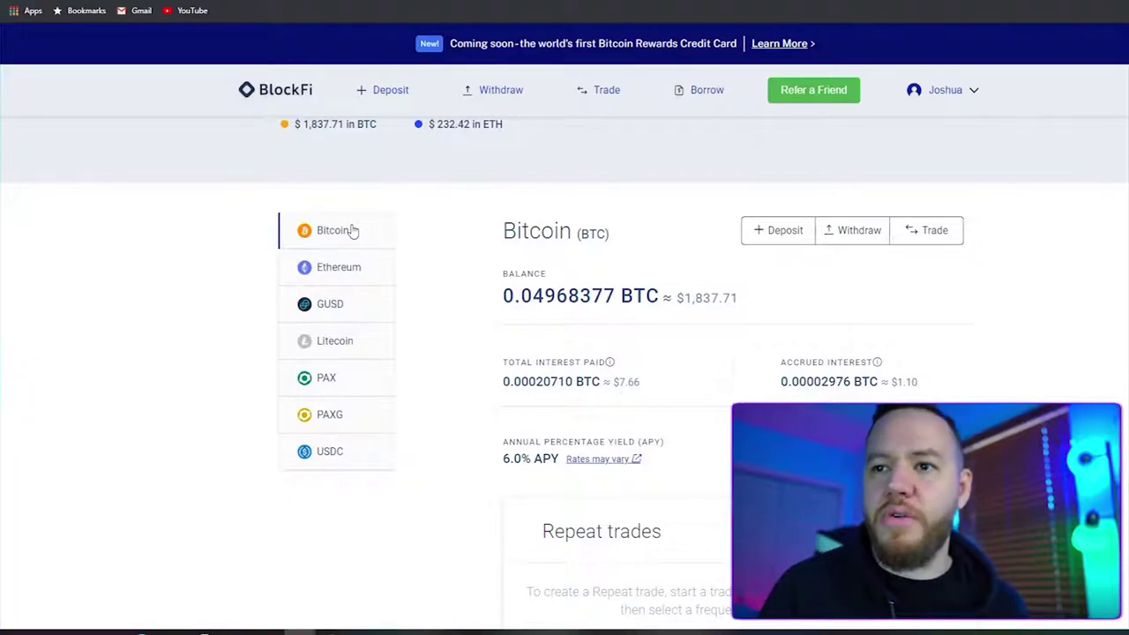
click(337, 269)
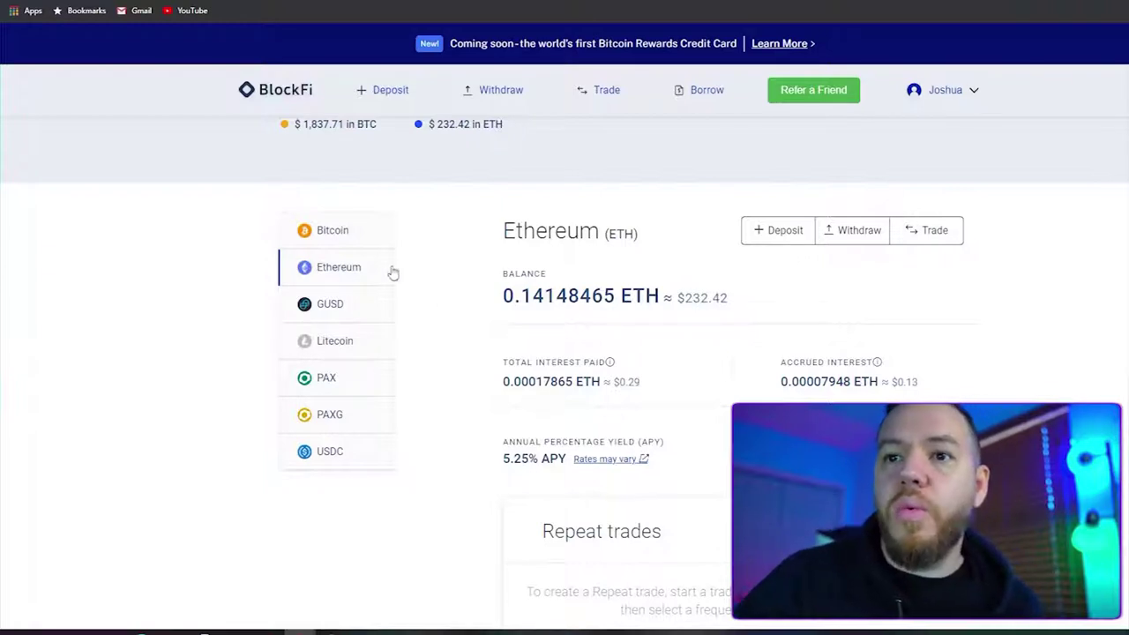
click(362, 227)
click(356, 267)
click(350, 234)
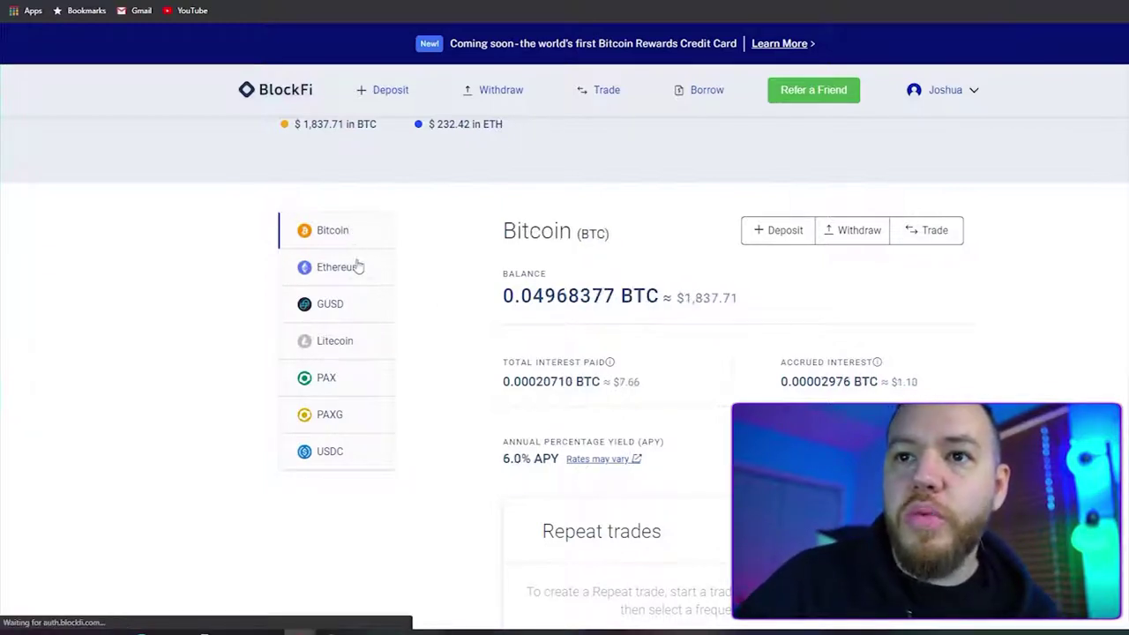
click(356, 268)
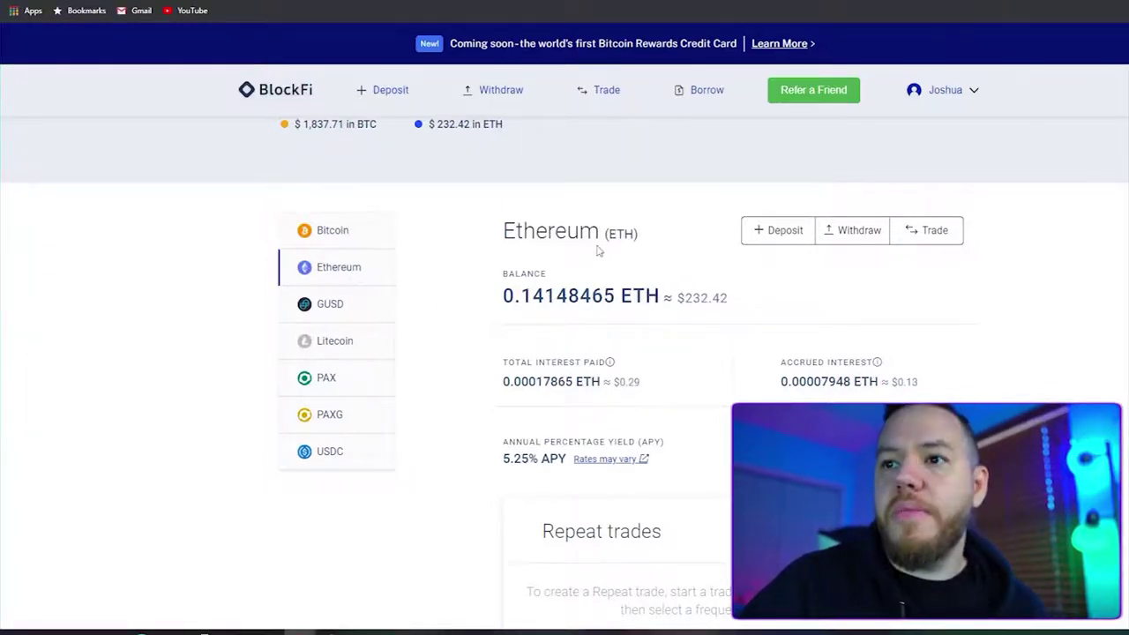
- Copy the wallet address from the Ethereum deposit details and reopen them to check it against the Gemini withdrawal destination
click(783, 233)
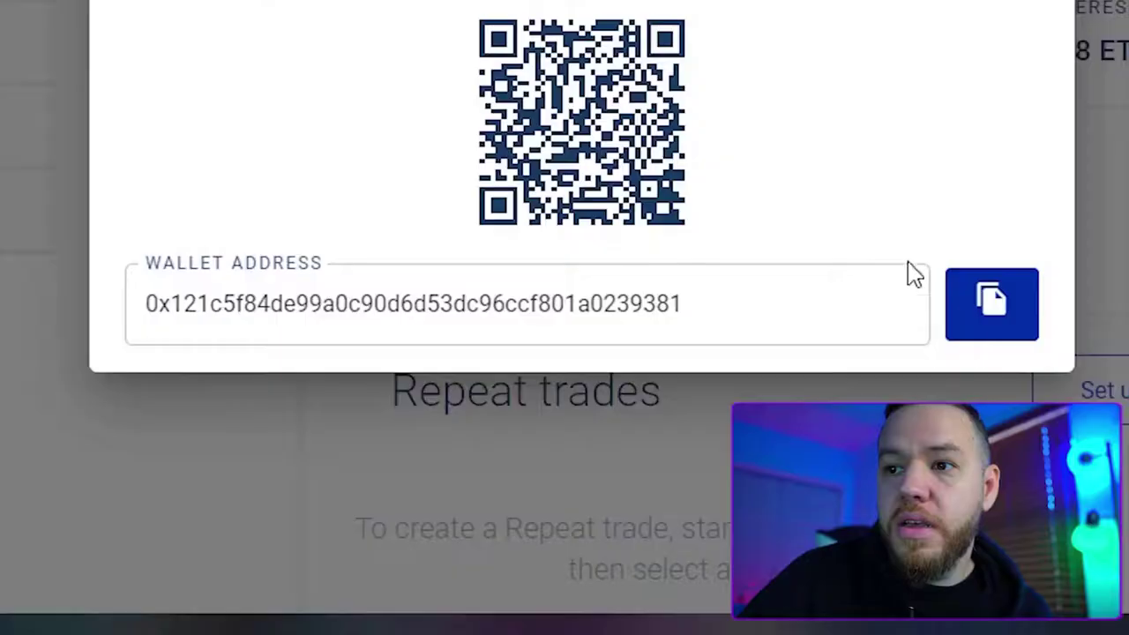
click(982, 308)
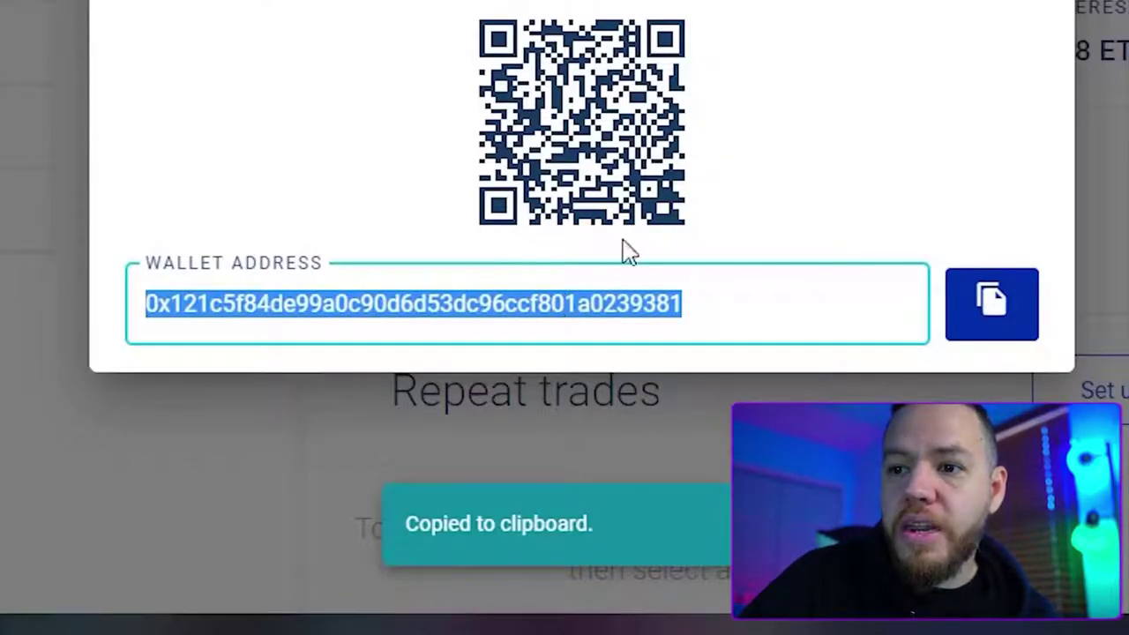
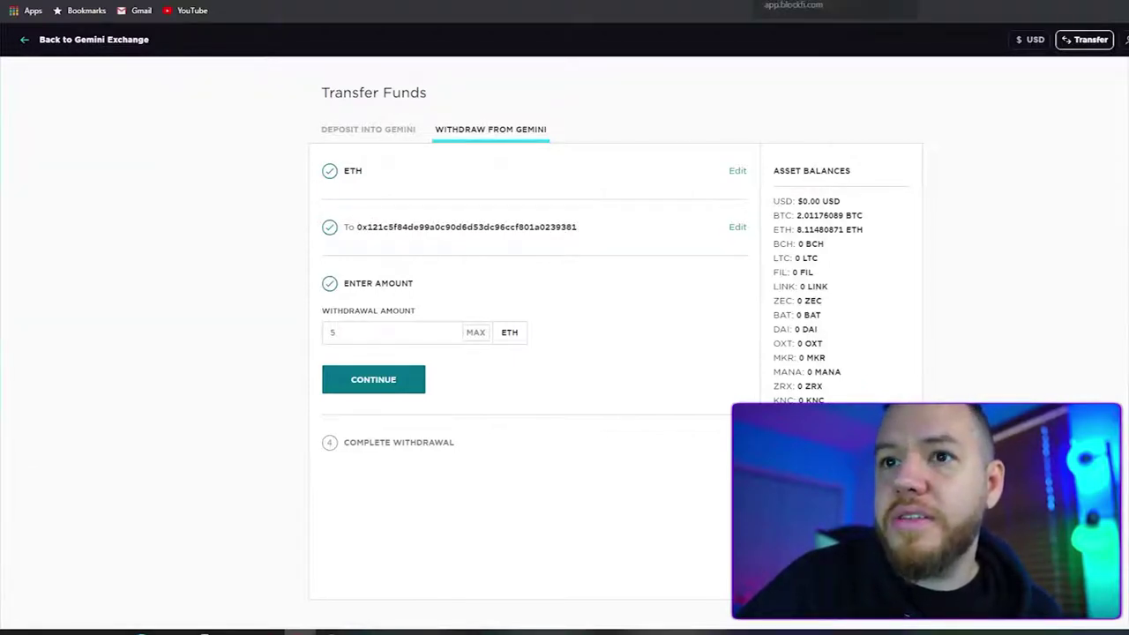
click(794, 2)
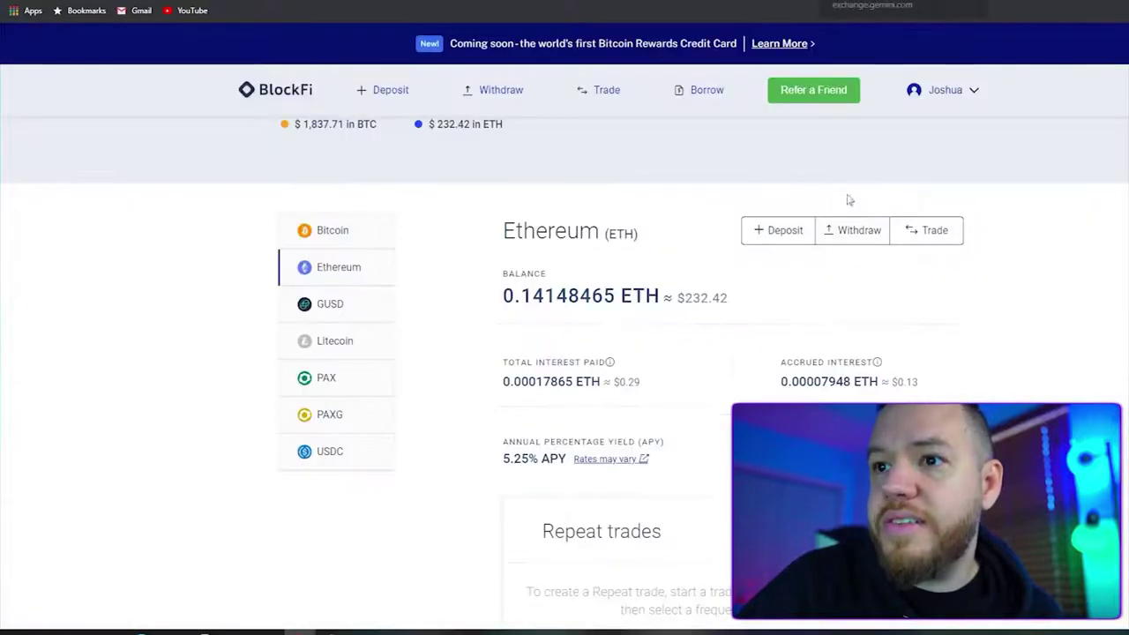
click(779, 231)
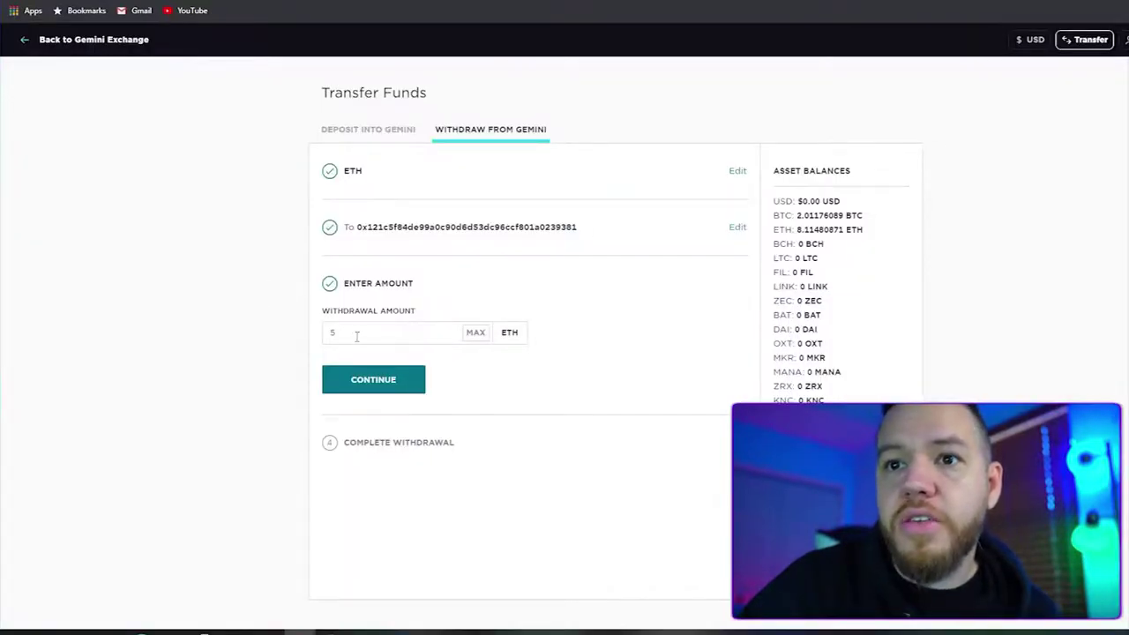
- Confirm the 5 ETH amount on Gemini and submit the withdrawal request to the BlockFi wallet address, submitting it a second time
scroll(356, 335, down, 3)
scroll(300, 318, up, 1)
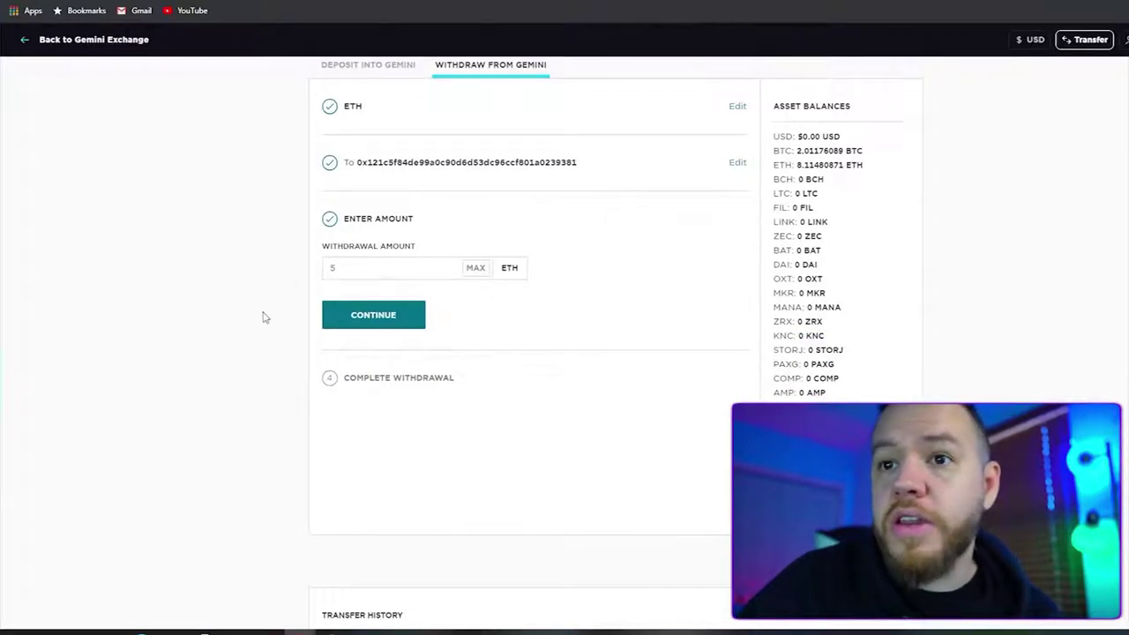
click(373, 317)
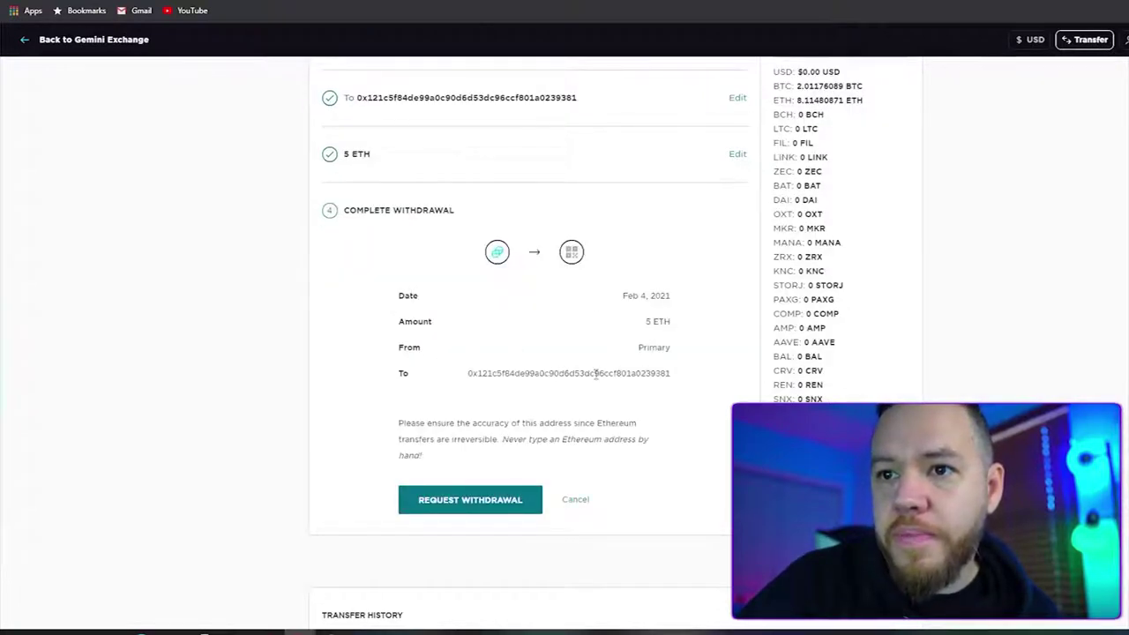
scroll(418, 407, down, 1)
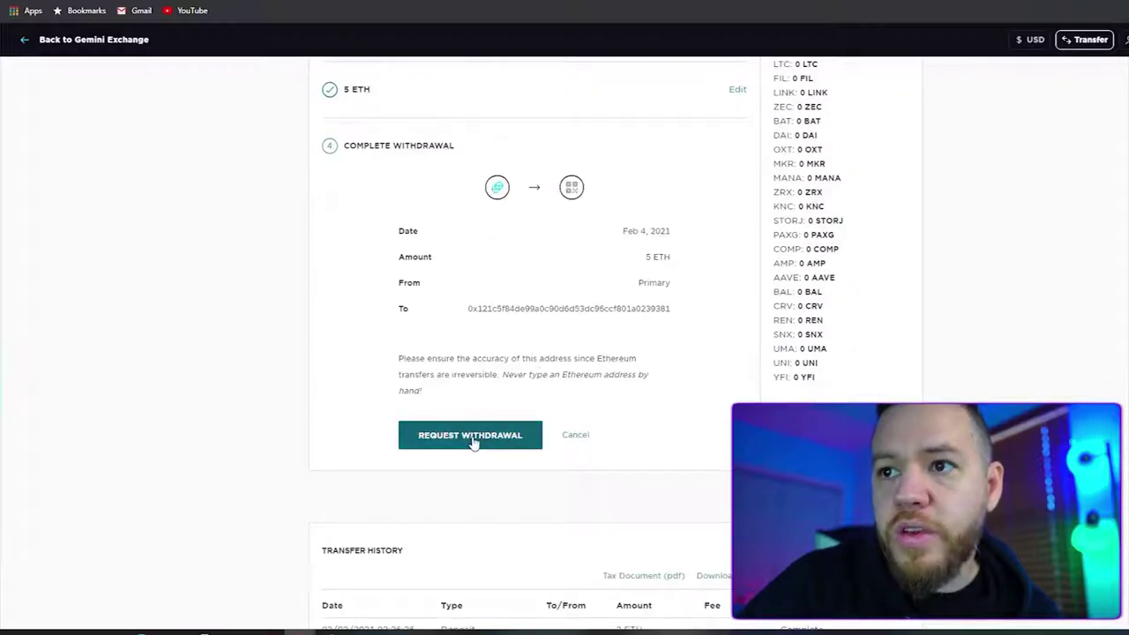
click(473, 438)
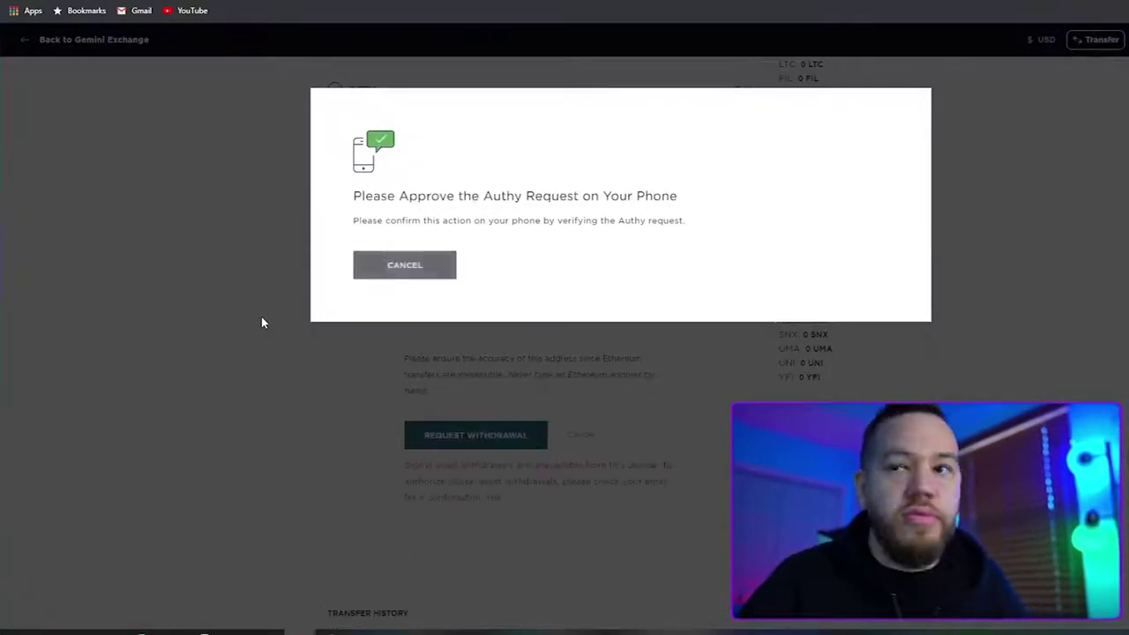
scroll(254, 231, down, 3)
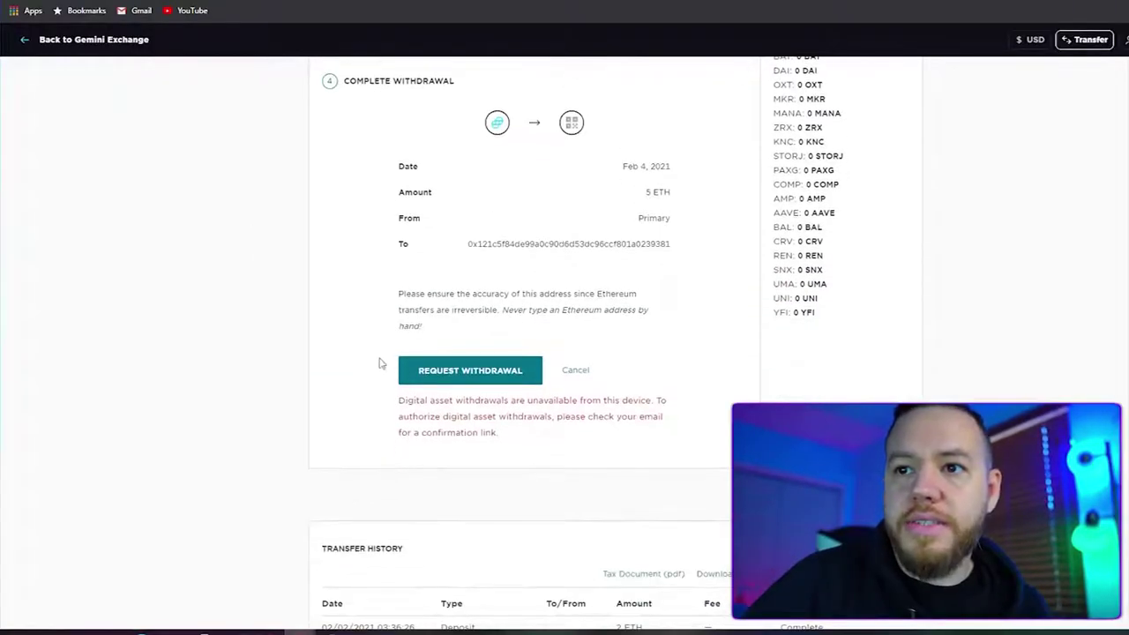
click(447, 375)
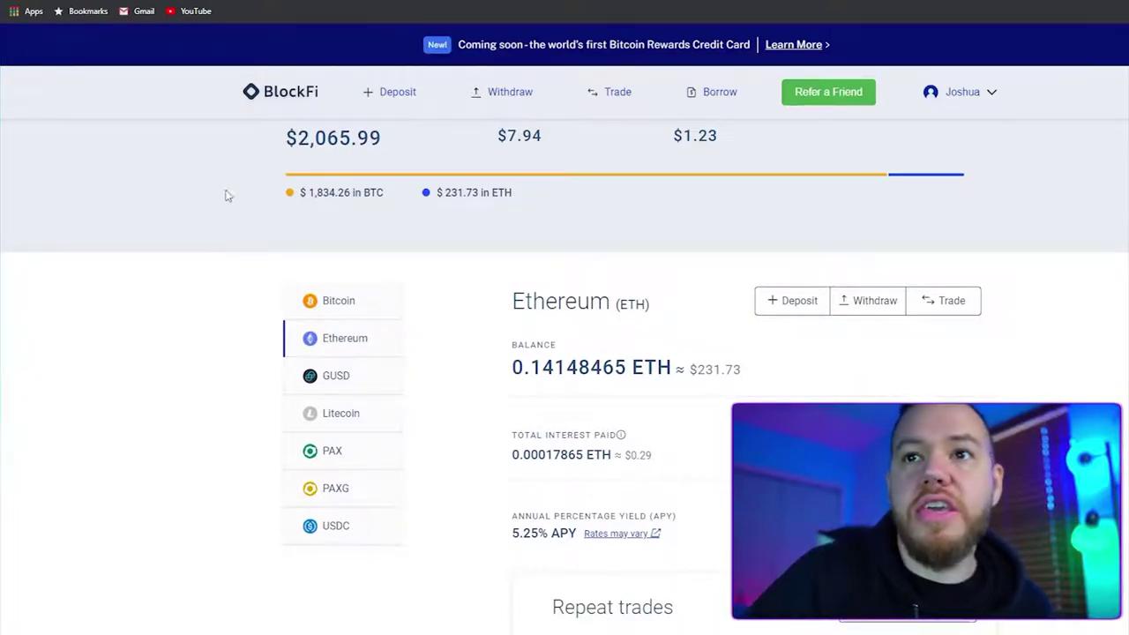
- Reload the BlockFi account and inspect the details of the 5 ETH deposit among the Ethereum transactions
key(F5)
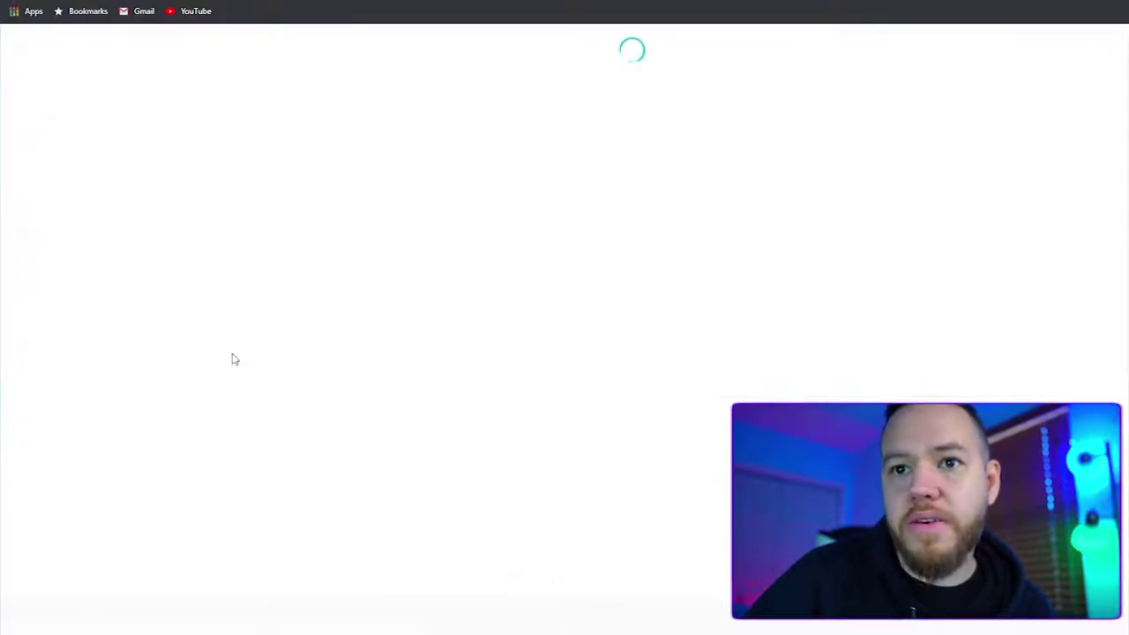
scroll(234, 358, down, 2)
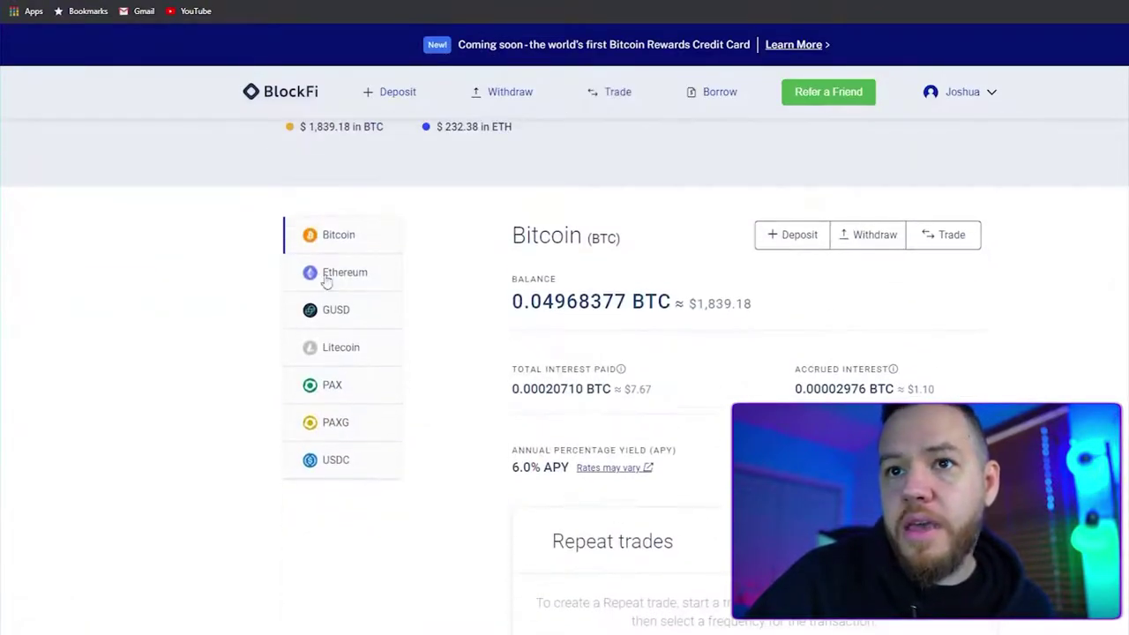
click(345, 272)
scroll(238, 302, down, 4)
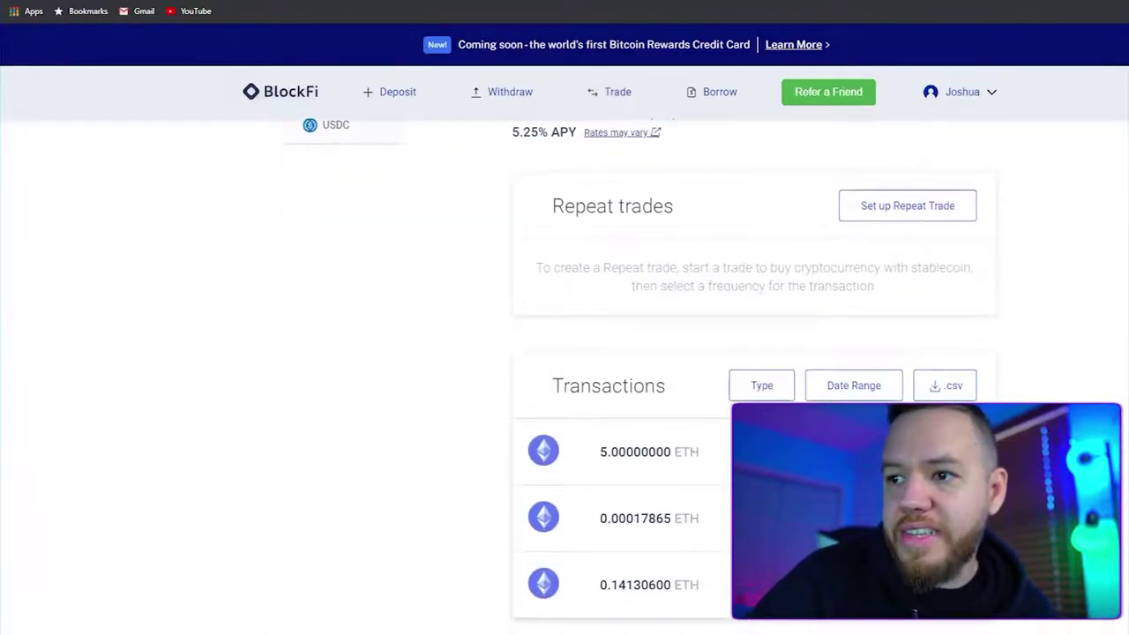
click(975, 455)
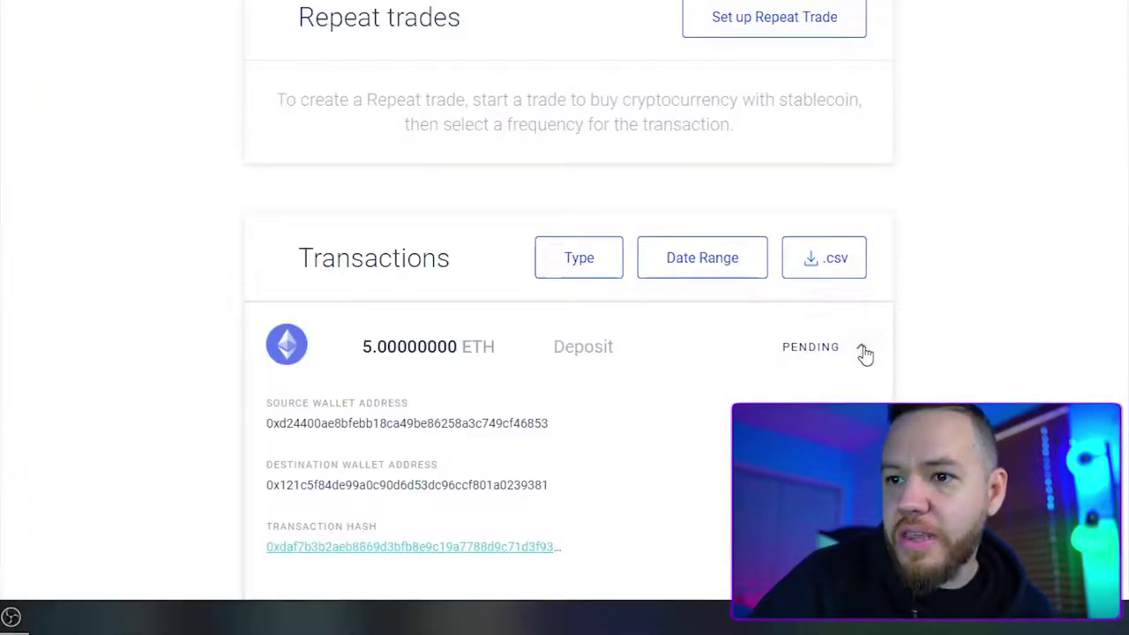
scroll(908, 360, down, 3)
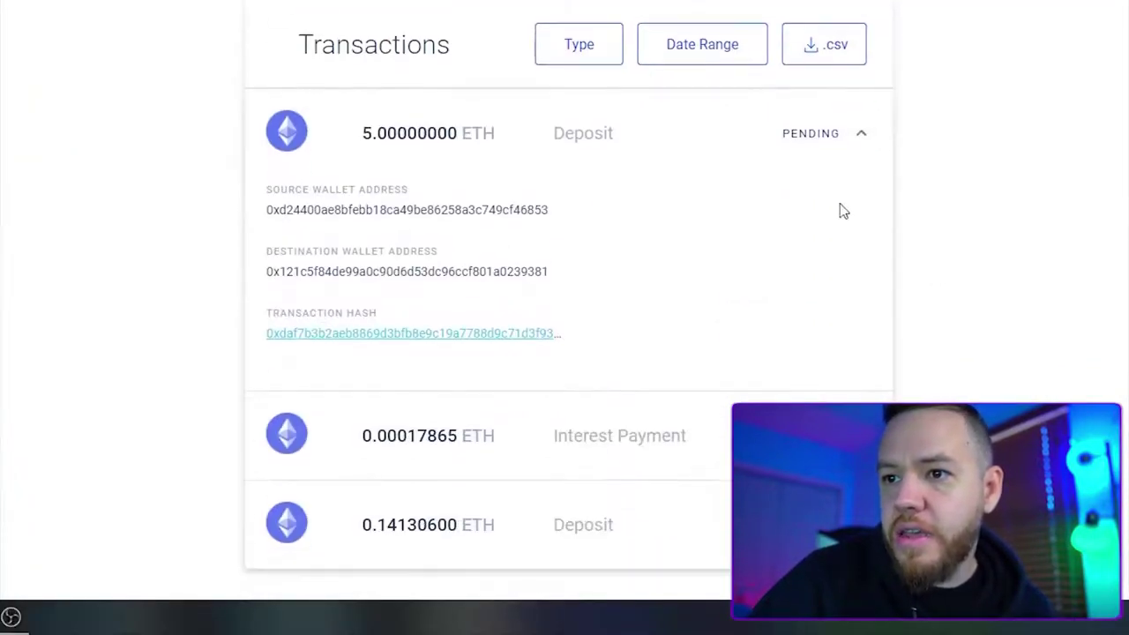
click(861, 140)
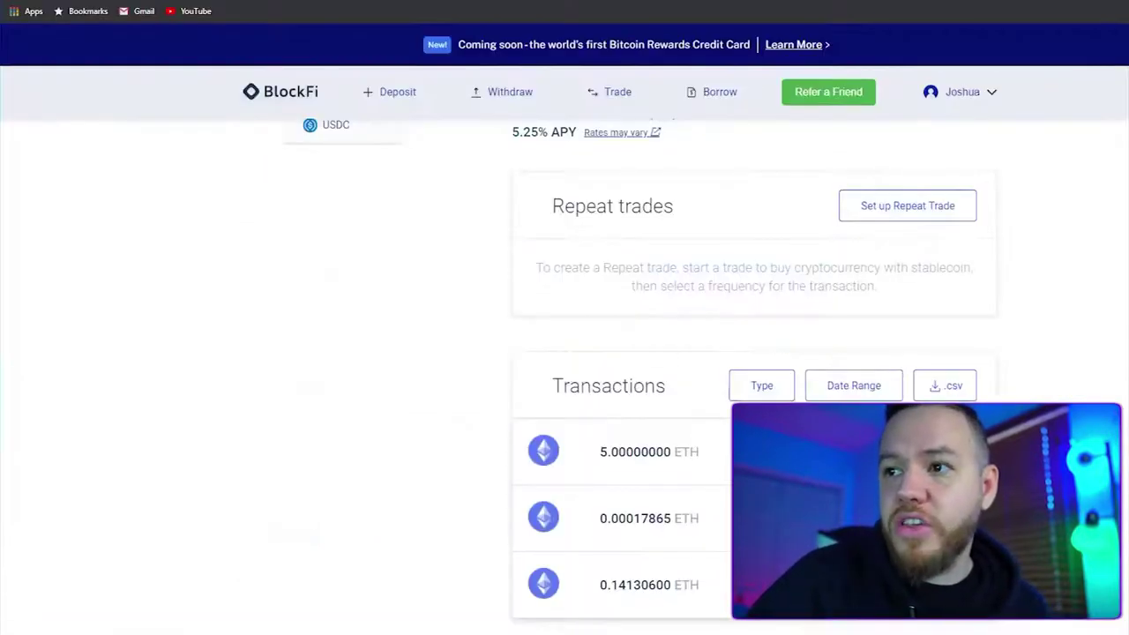
- Review the Ethereum balance, annual yield and transaction list, along with the overall interest account summary
scroll(565, 364, up, 5)
scroll(564, 364, down, 1)
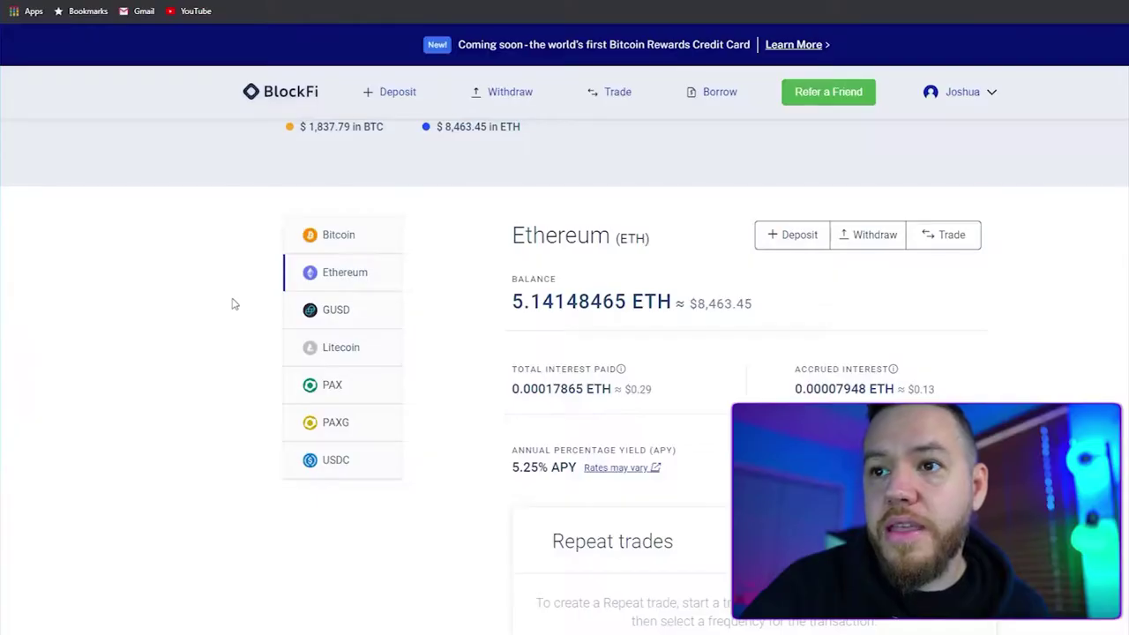
scroll(234, 304, down, 1)
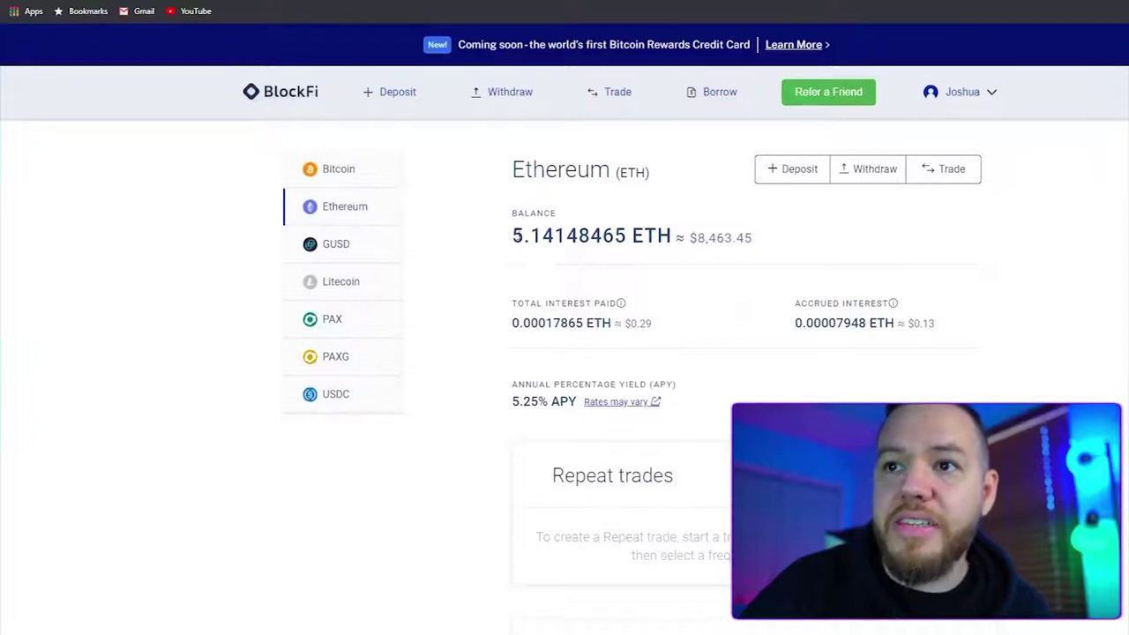
scroll(519, 257, down, 3)
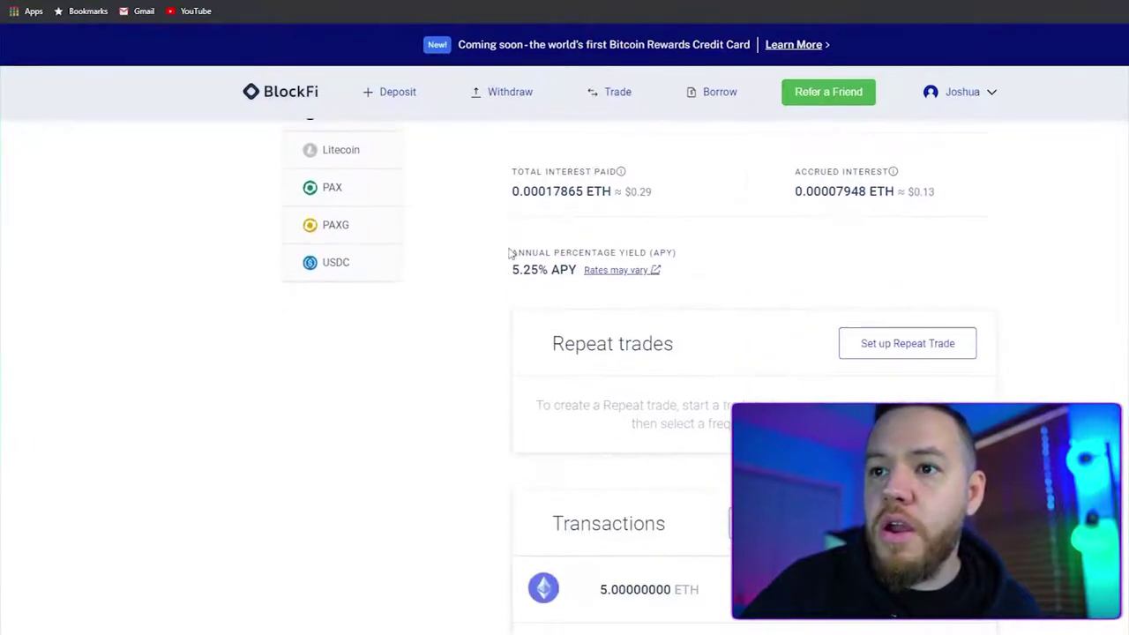
scroll(518, 256, down, 2)
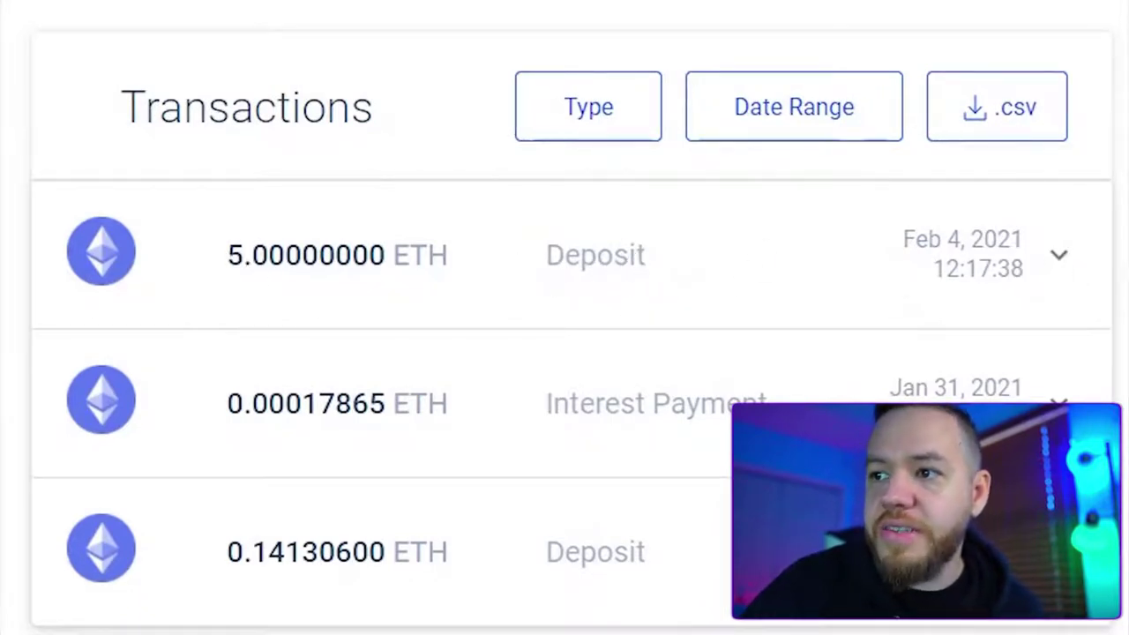
scroll(565, 353, up, 5)
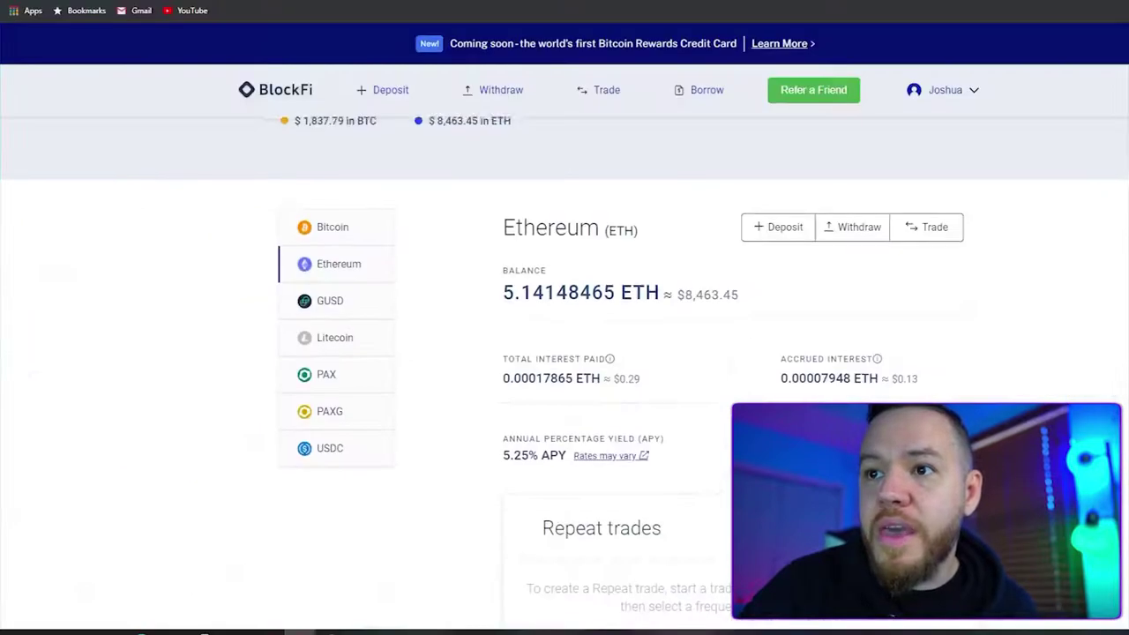
scroll(565, 353, up, 3)
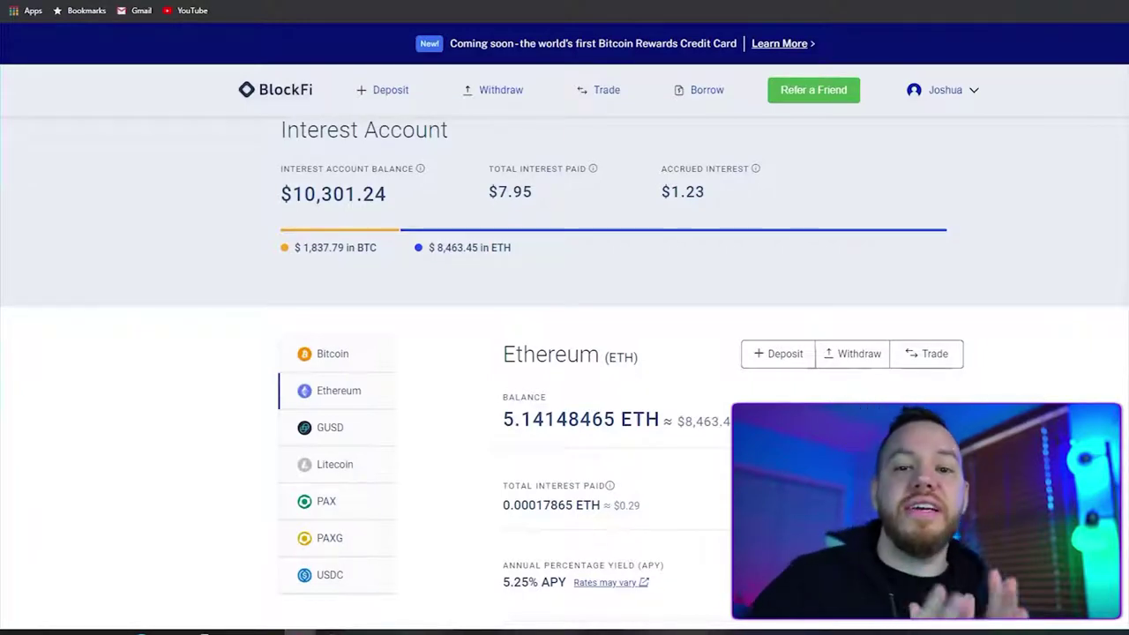
scroll(1006, 373, down, 1)
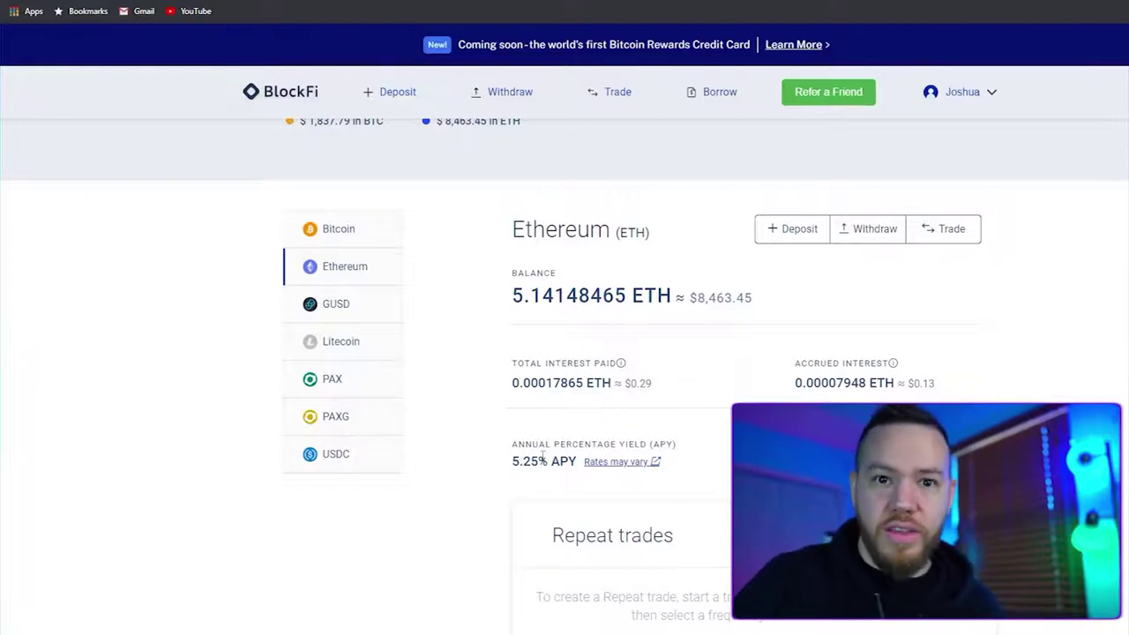
scroll(1017, 307, up, 1)
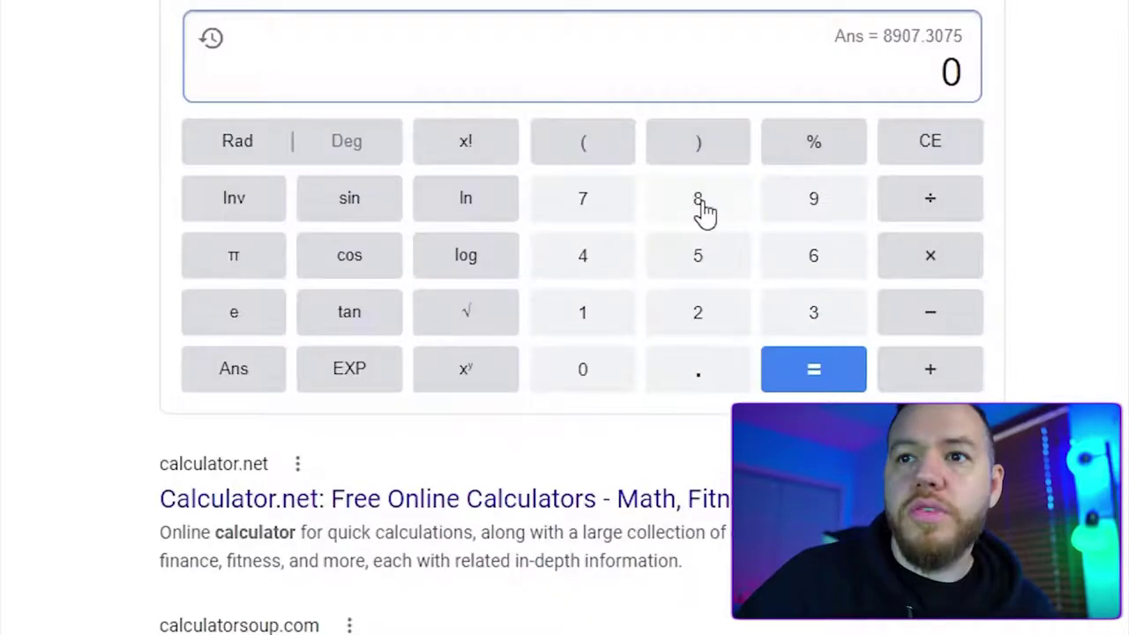
- Calculate 5.25% of 8463 in Google's calculator
click(696, 212)
click(603, 267)
click(804, 265)
click(810, 316)
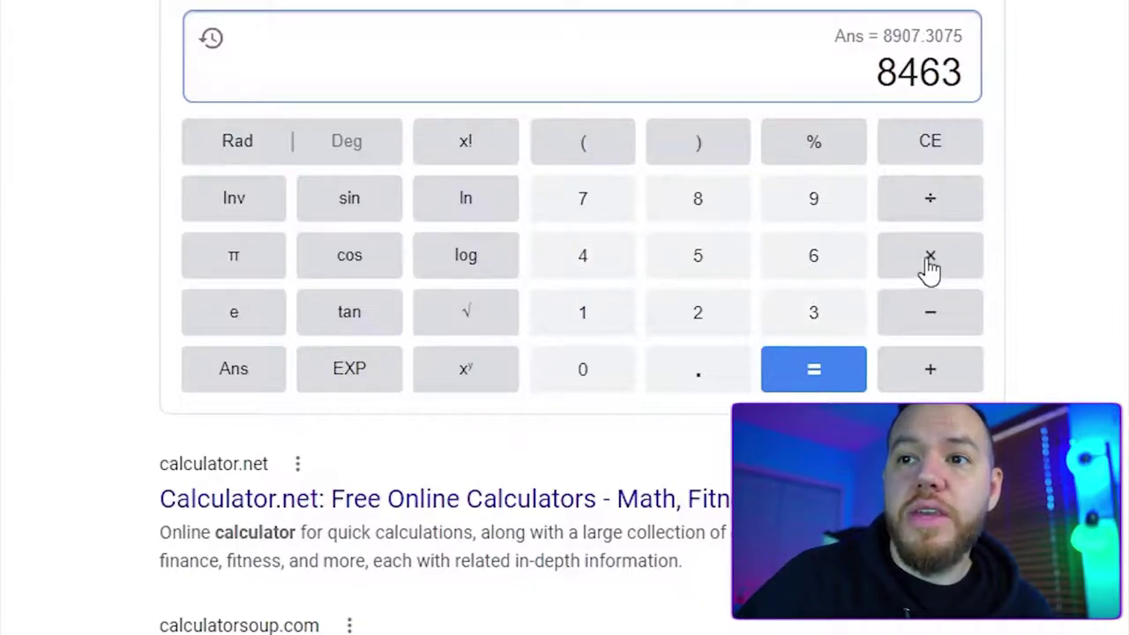
click(927, 270)
click(710, 263)
click(701, 375)
click(704, 319)
click(700, 257)
click(815, 147)
click(825, 374)
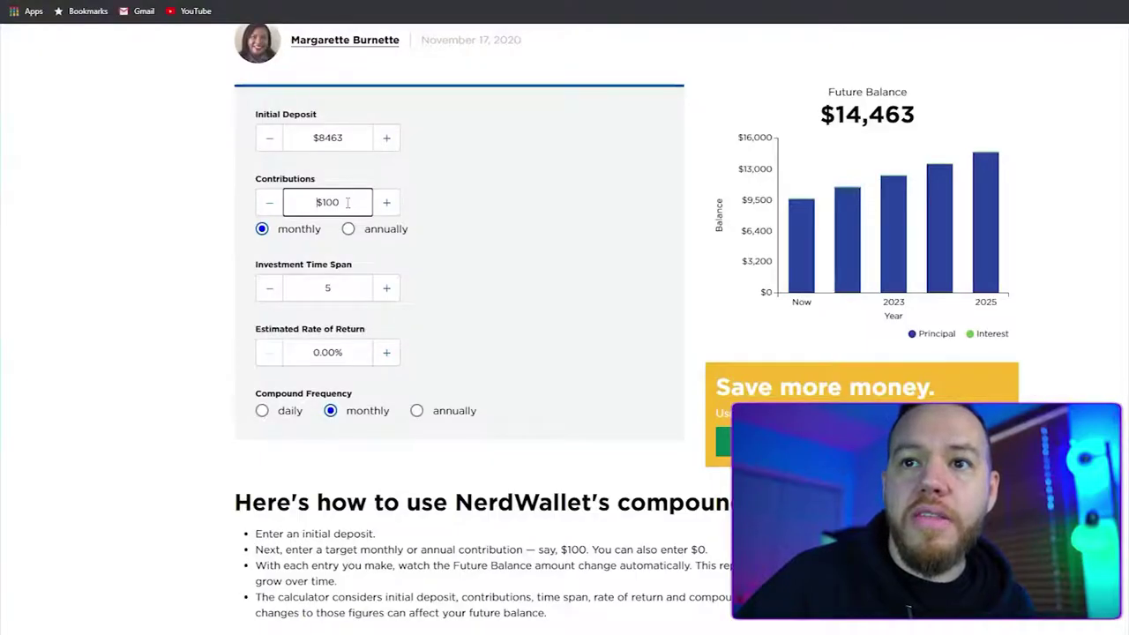
- Set the monthly contribution to $0 and the estimated rate of return to 5.25% in the compound interest calculator
drag(348, 202, 285, 202)
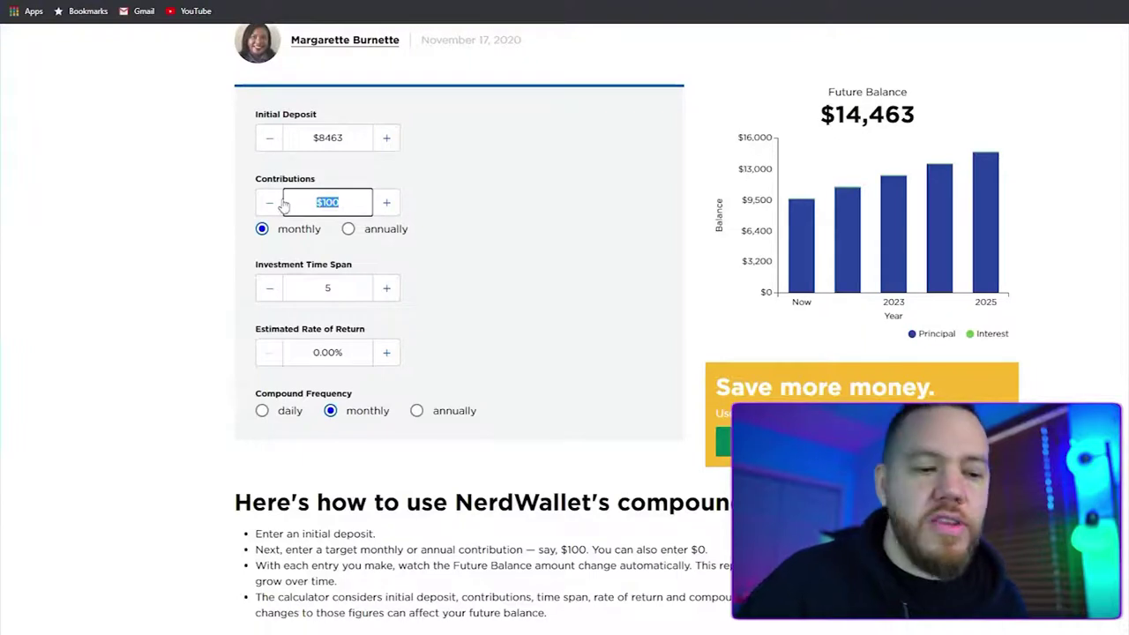
text(0)
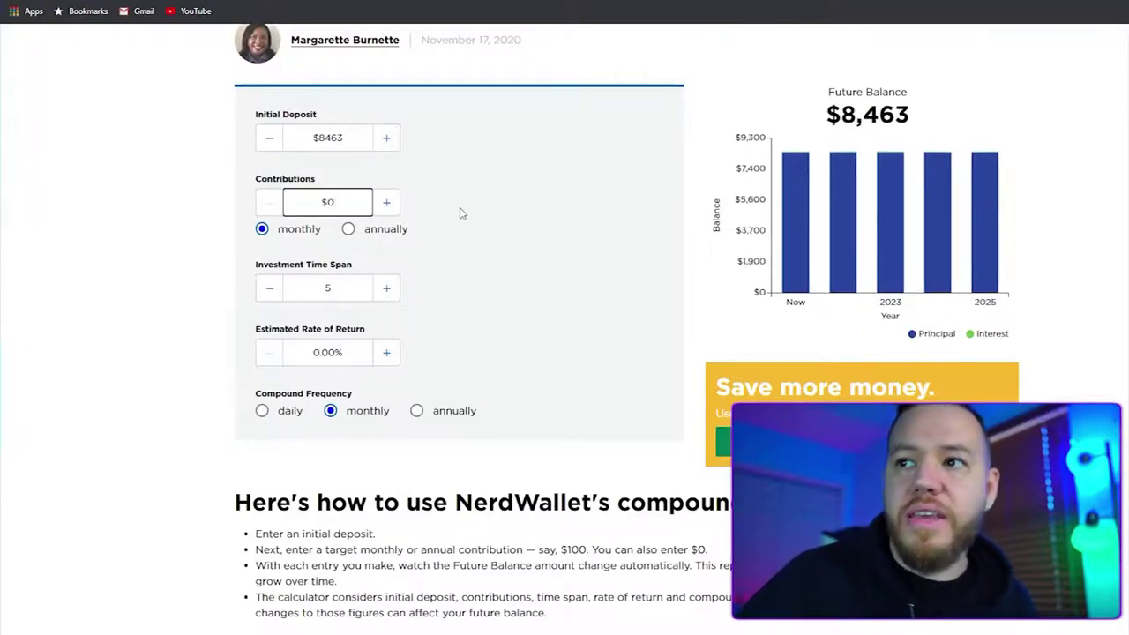
scroll(459, 213, down, 1)
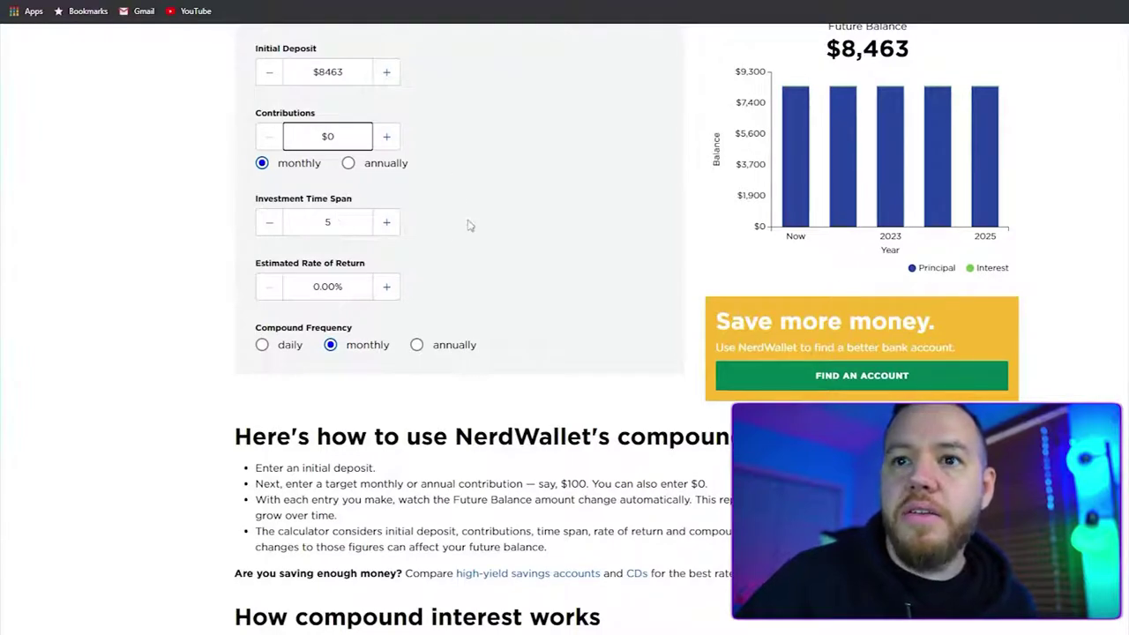
click(334, 286)
double_click(330, 285)
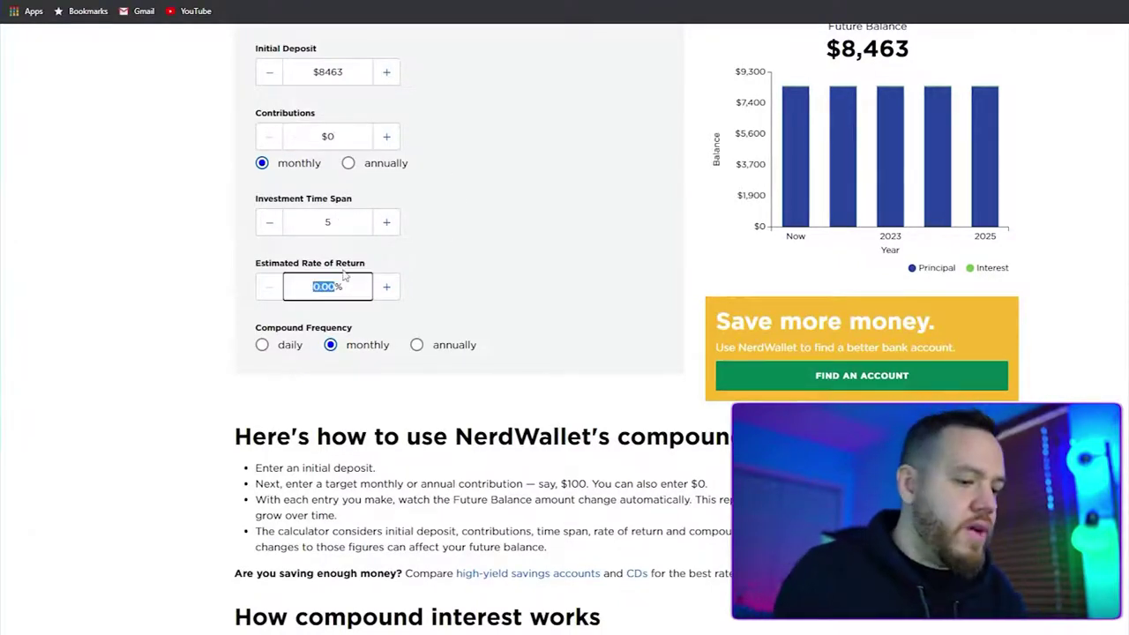
text(5.25)
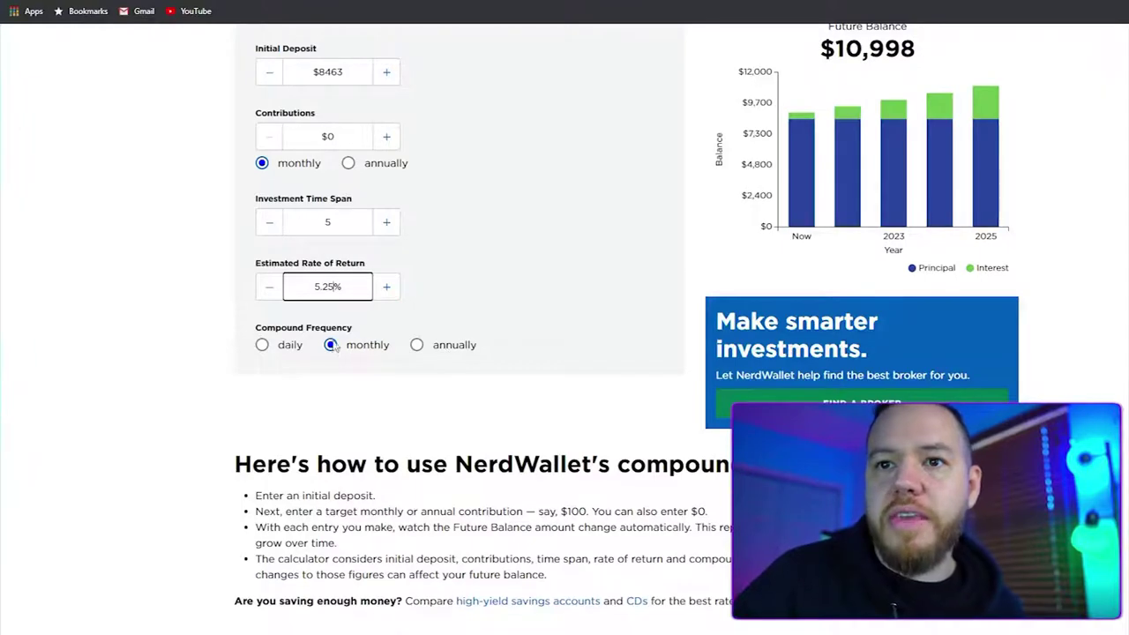
- Check the total principal and interest for 2025 in the future balance chart
scroll(617, 281, up, 1)
click(687, 106)
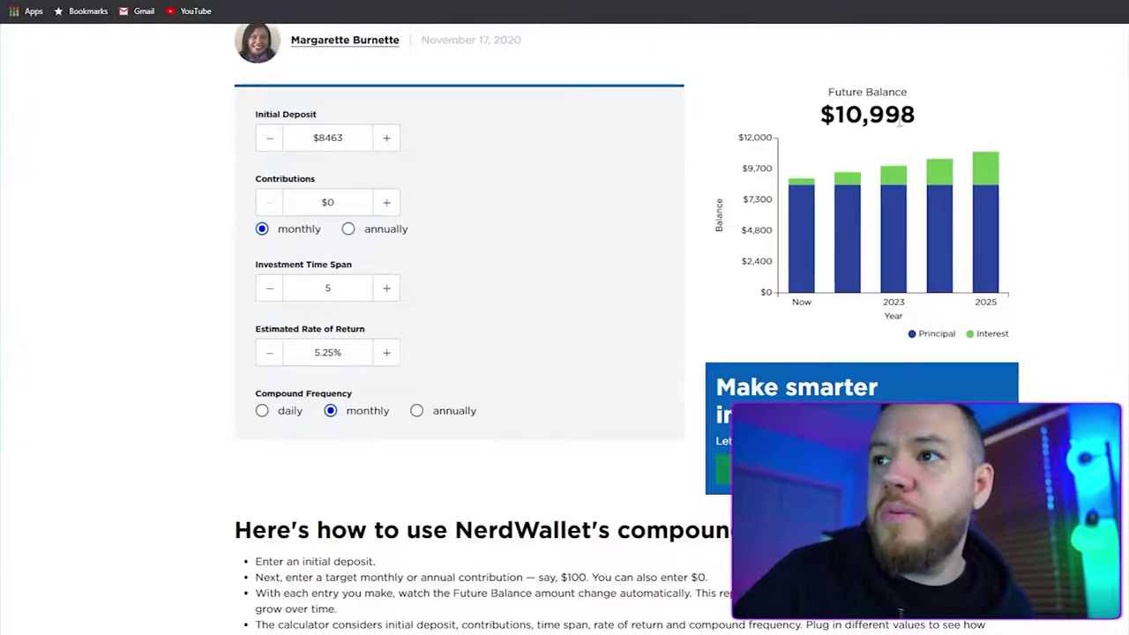
mouse_move(990, 159)
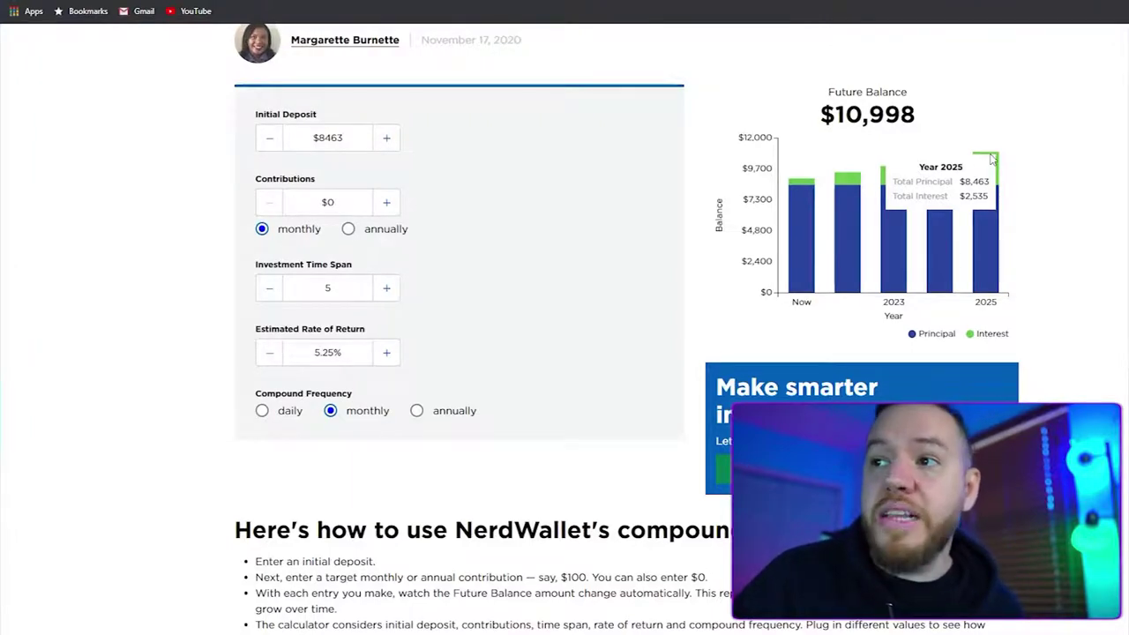
- Extend the investment time span to 10 years
click(386, 288)
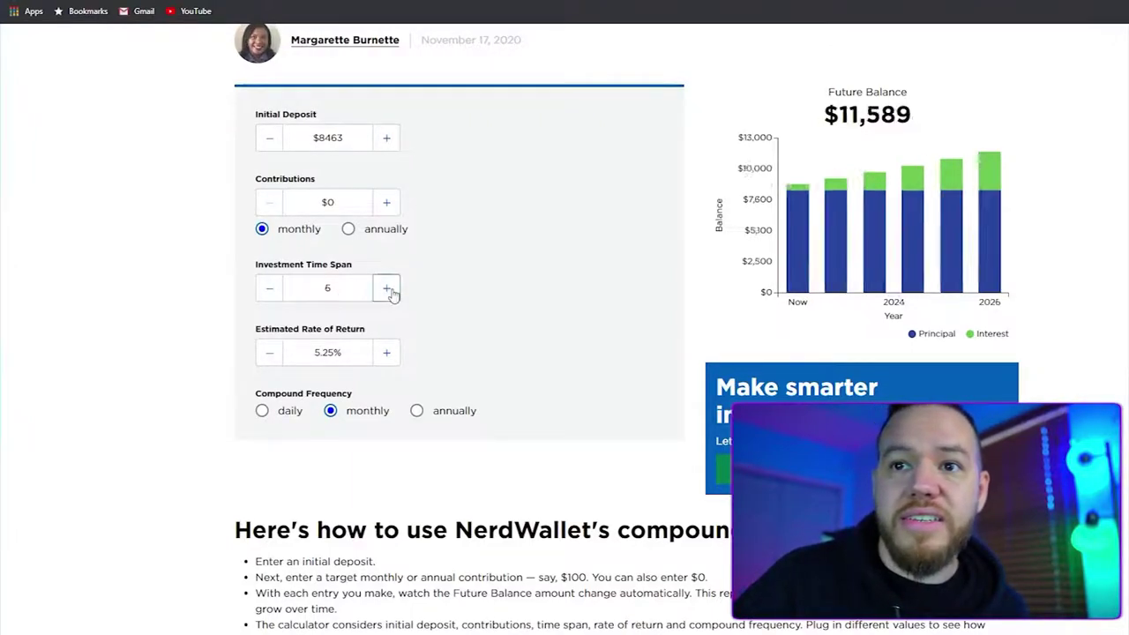
click(388, 290)
click(389, 290)
click(390, 291)
click(388, 289)
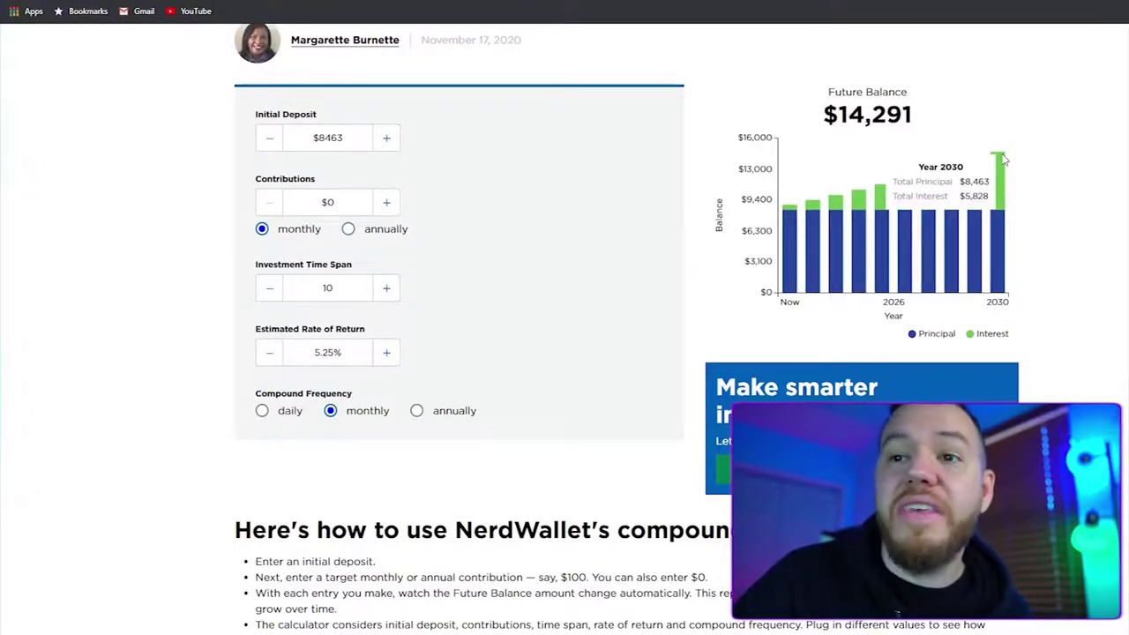
- Extend the investment time span to 20 years and check the principal and interest for 2040 in the chart
click(388, 289)
click(388, 290)
click(388, 289)
click(388, 290)
click(388, 289)
click(388, 289)
click(388, 290)
click(388, 290)
click(388, 290)
click(388, 289)
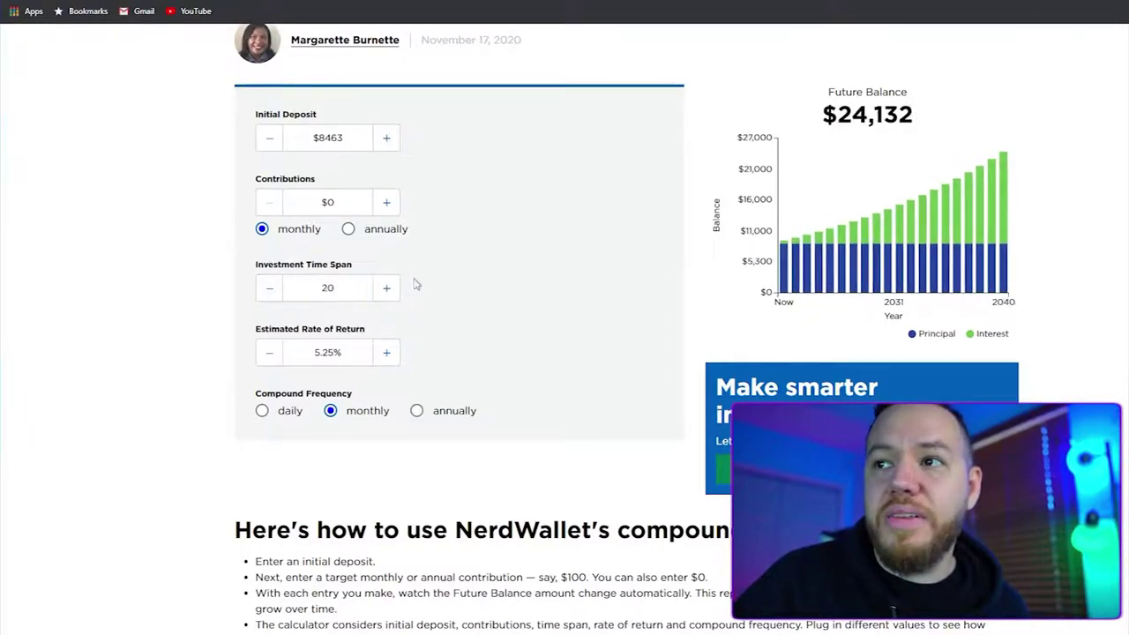
mouse_move(1006, 159)
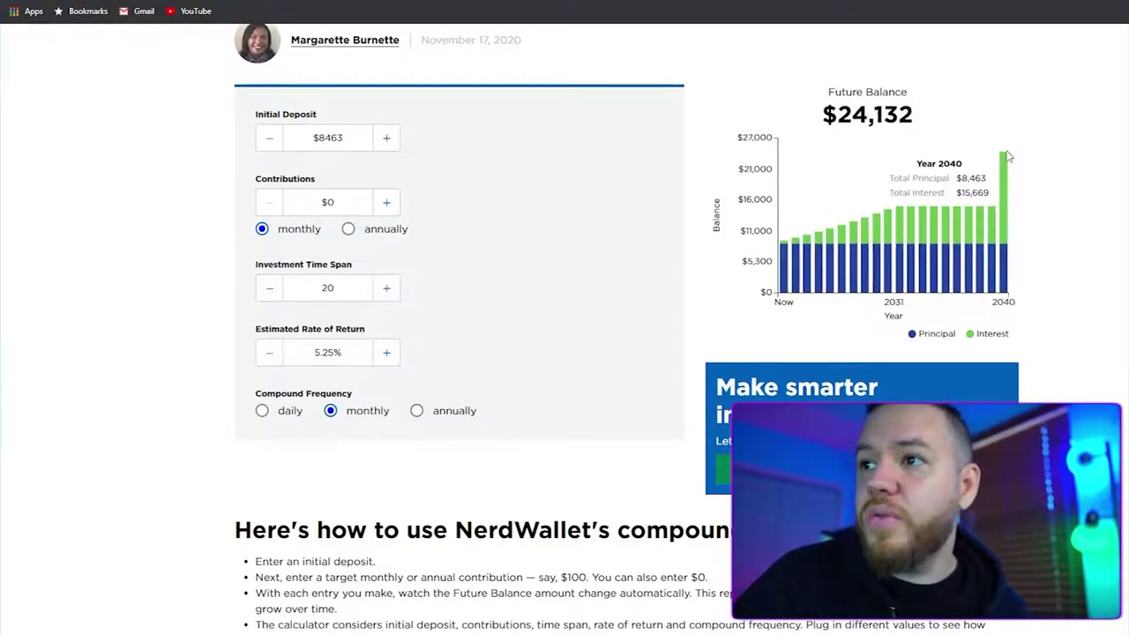
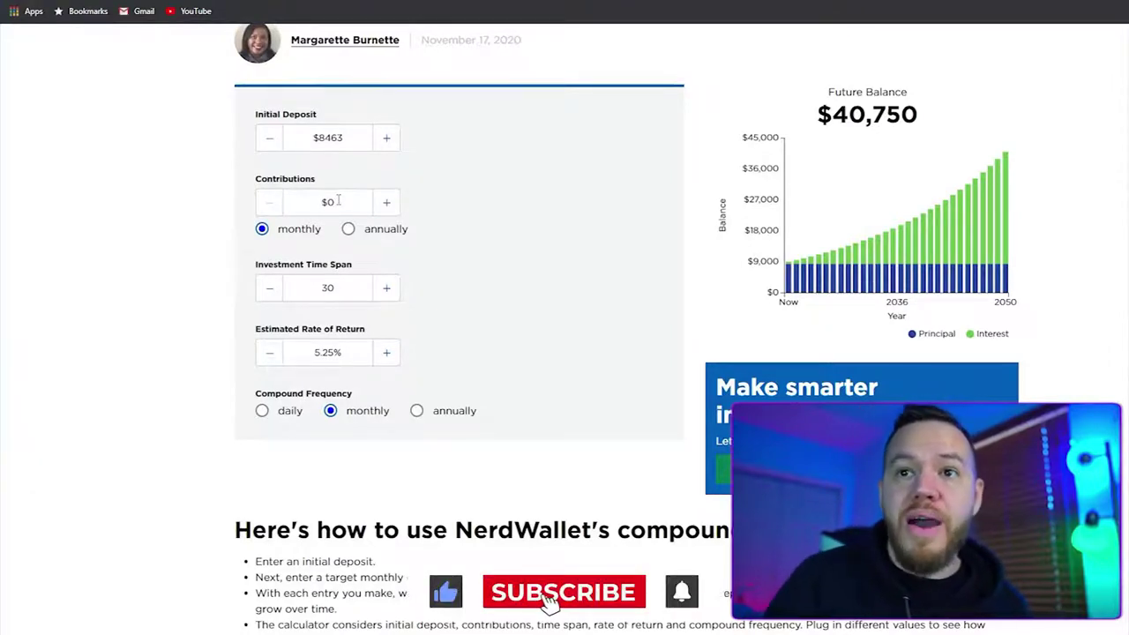
- Set the monthly contribution to $400 and check the final year's bar in the future balance chart
click(343, 204)
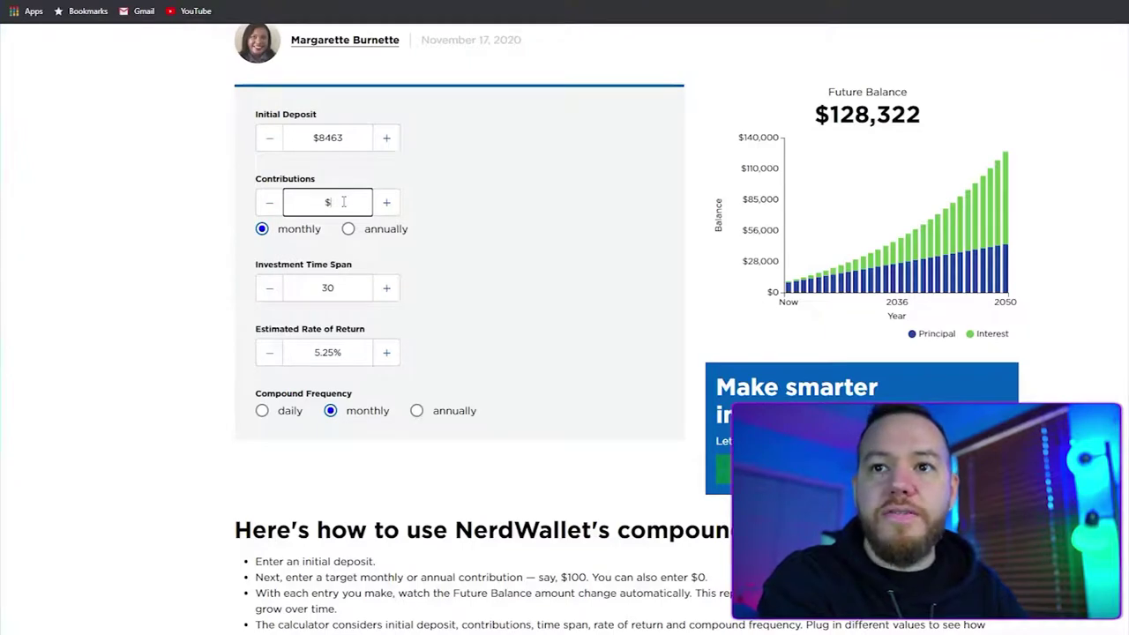
text(400)
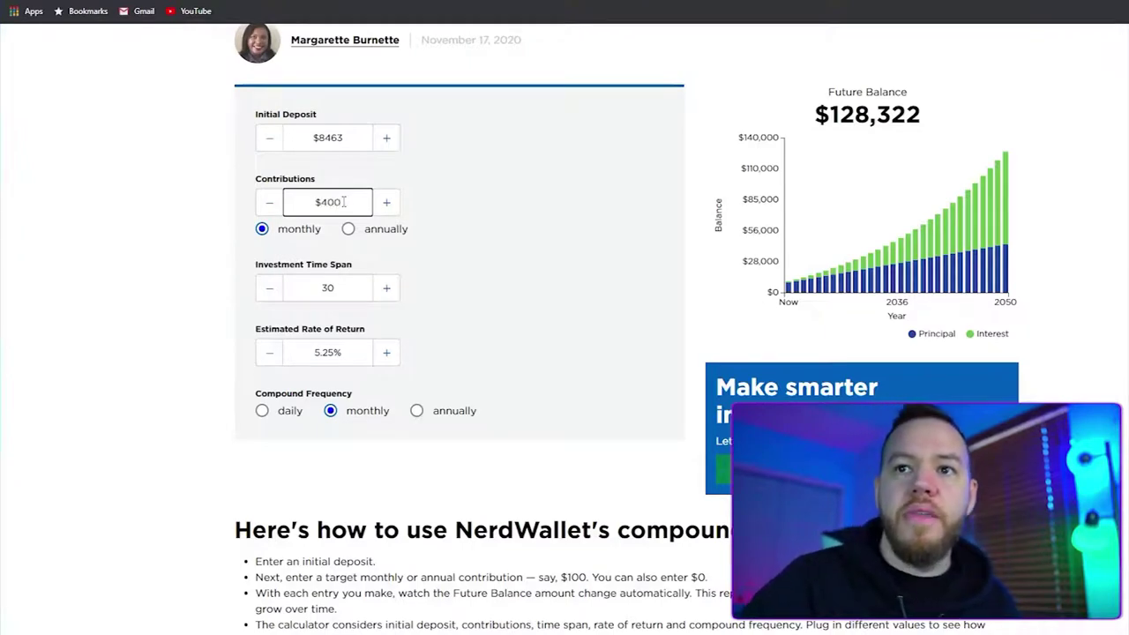
click(520, 223)
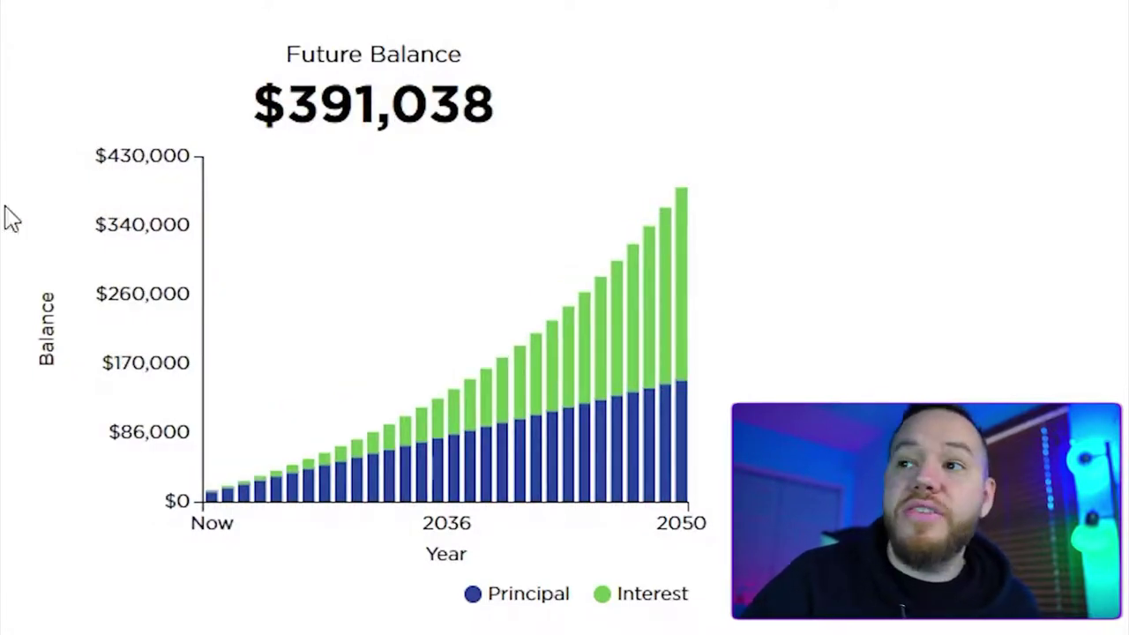
mouse_move(682, 196)
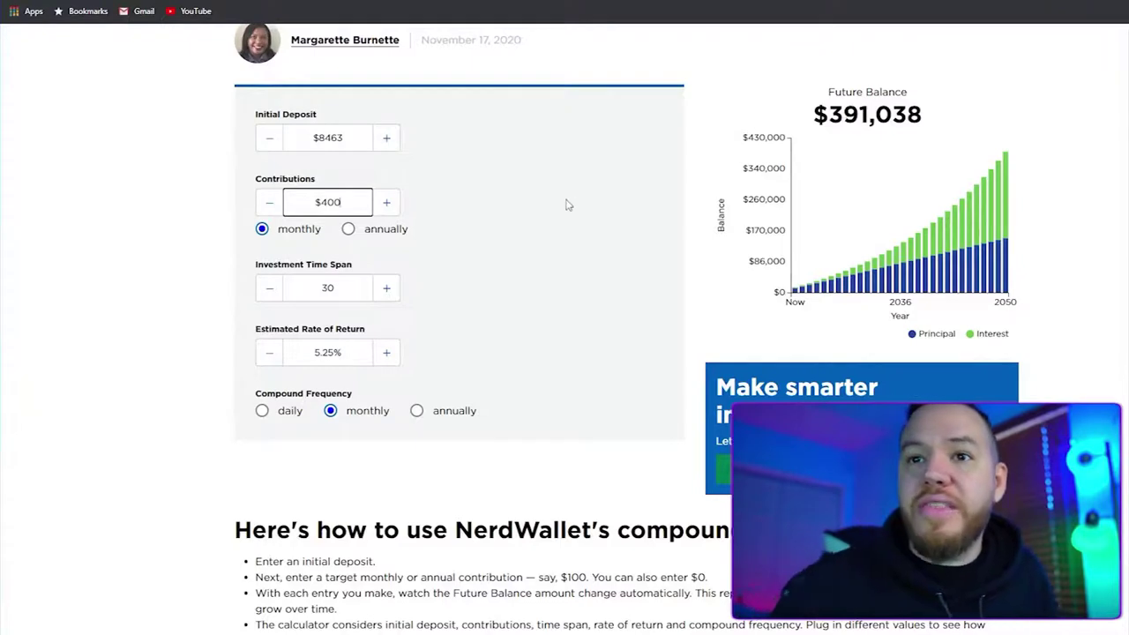
- Reduce the investment time span to 20 years
click(270, 289)
click(270, 290)
click(269, 289)
click(270, 289)
click(270, 289)
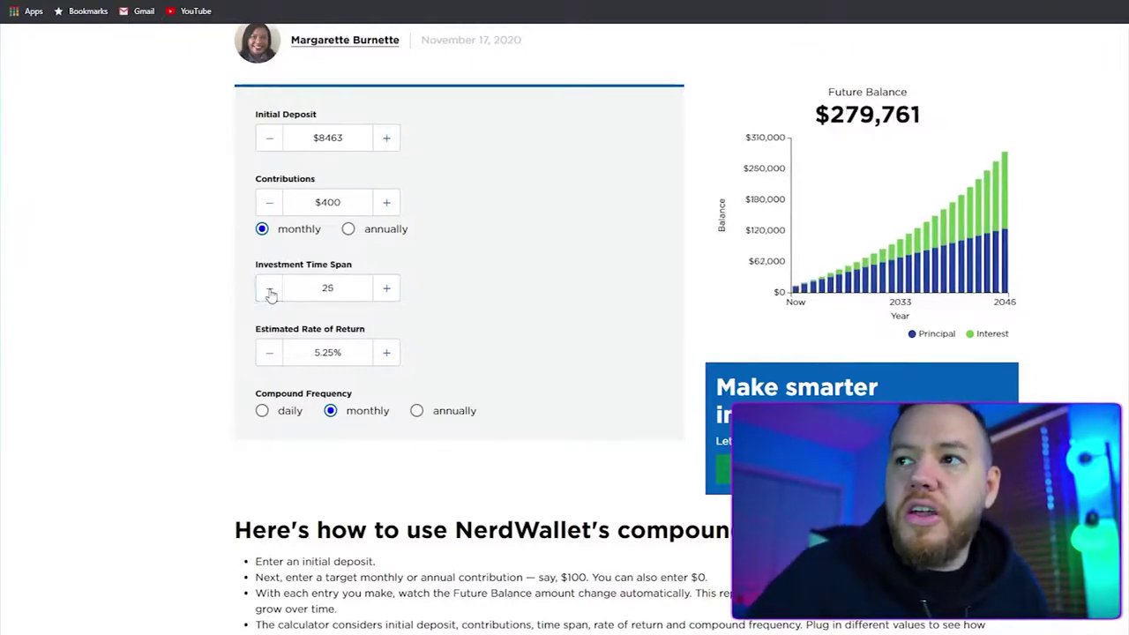
click(270, 289)
click(270, 290)
click(270, 290)
click(270, 289)
click(270, 289)
click(270, 289)
click(388, 289)
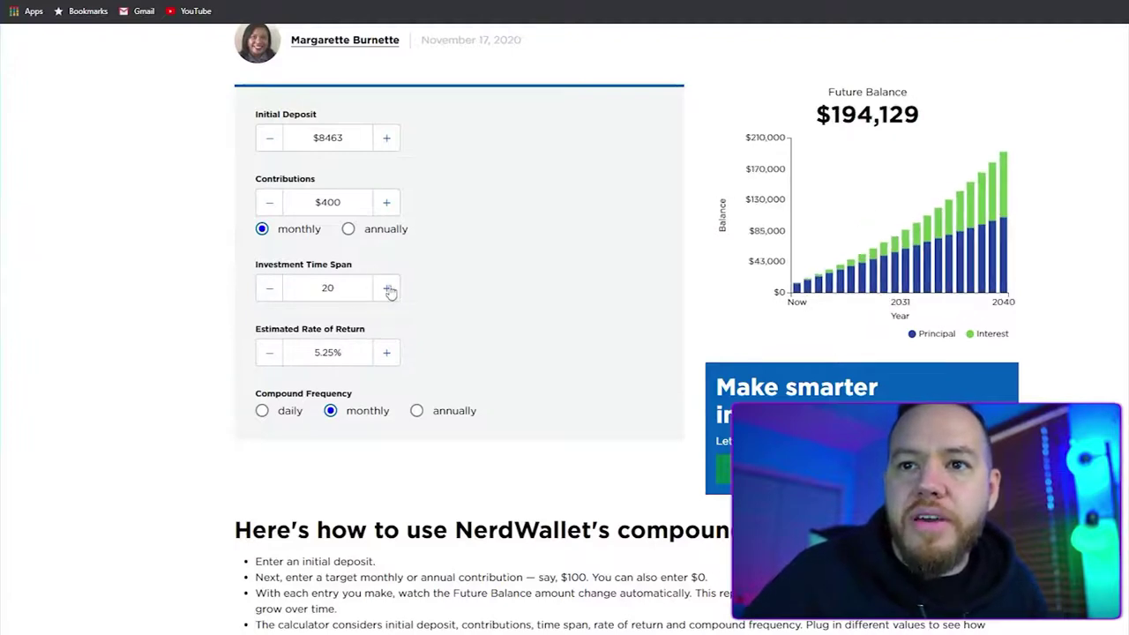
- Reduce the investment time span to 10 years with the $400 monthly contribution kept
click(270, 294)
click(269, 294)
click(270, 294)
click(270, 294)
click(270, 294)
click(270, 293)
click(270, 293)
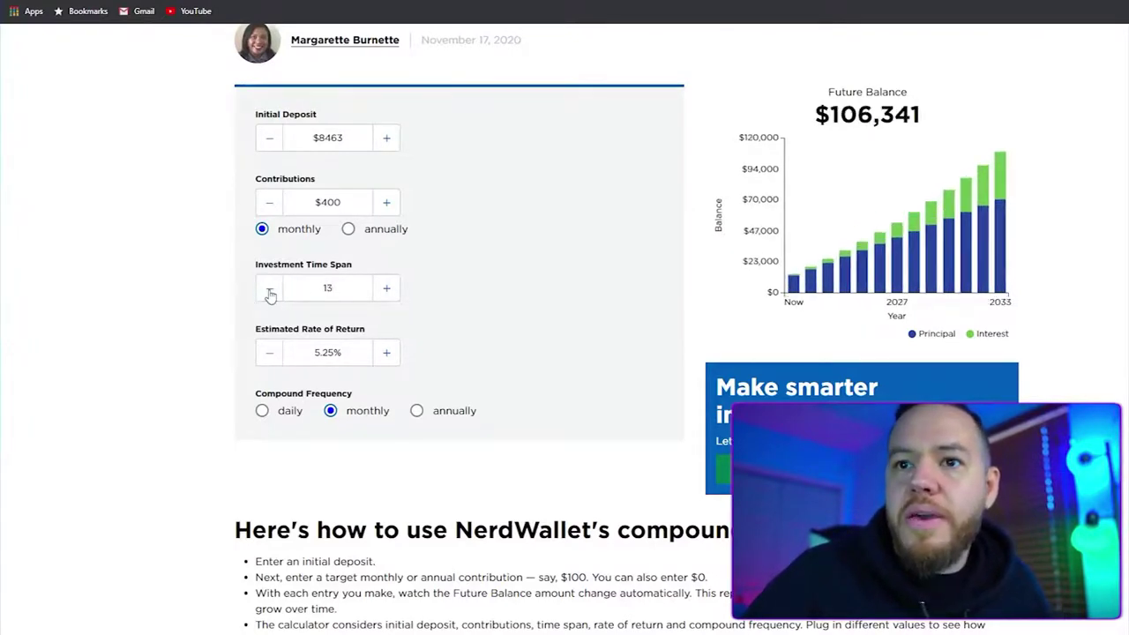
click(269, 293)
click(388, 291)
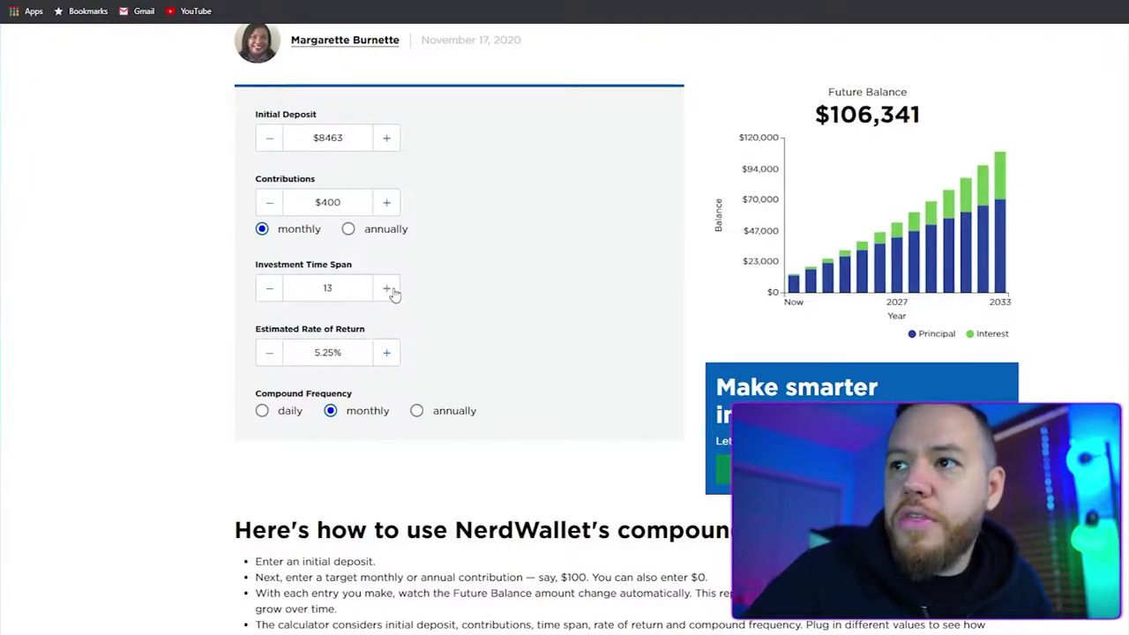
click(274, 293)
click(273, 293)
click(273, 293)
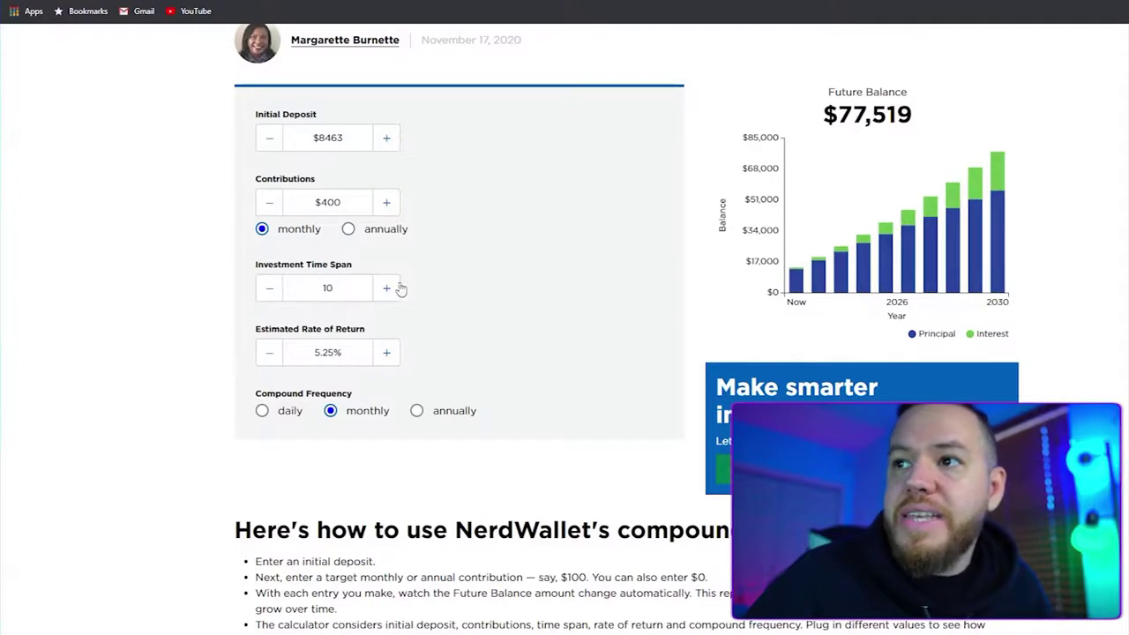
- Reduce the investment time span to 5 years
click(268, 287)
click(268, 287)
click(268, 288)
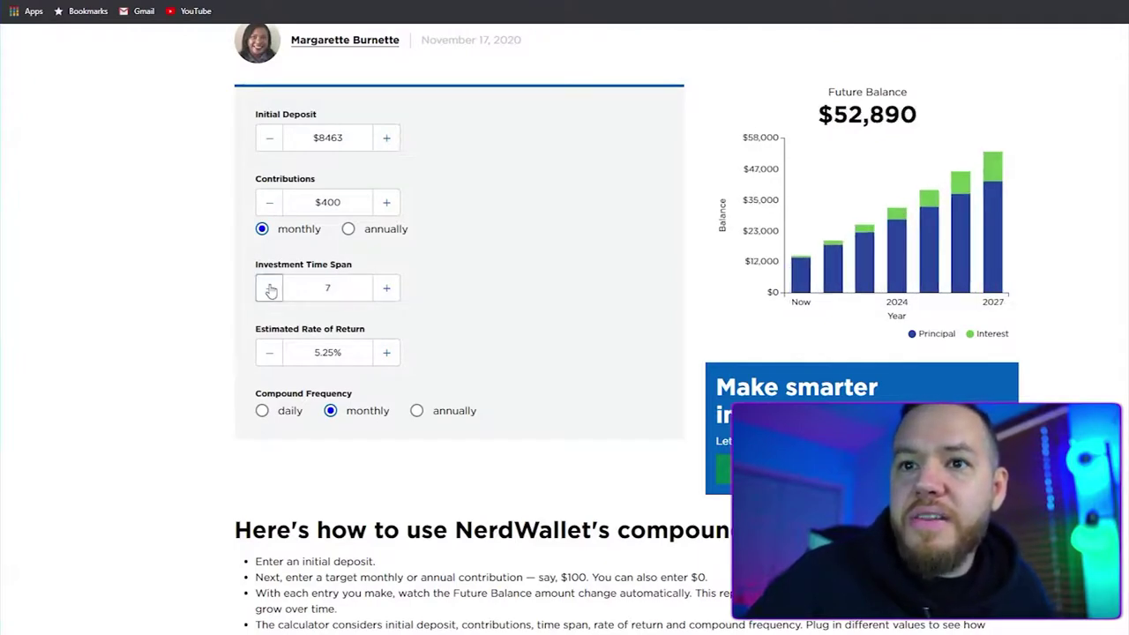
click(268, 287)
click(268, 288)
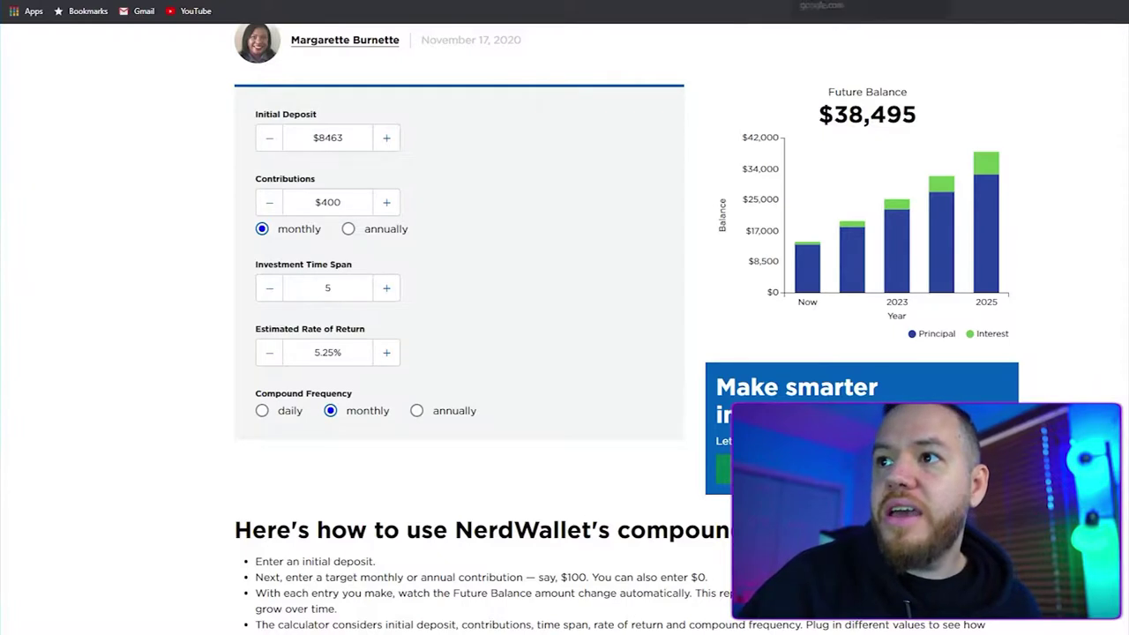
- Switch to Google's calculator, clear the previous result and multiply 38000 by 10
click(820, 3)
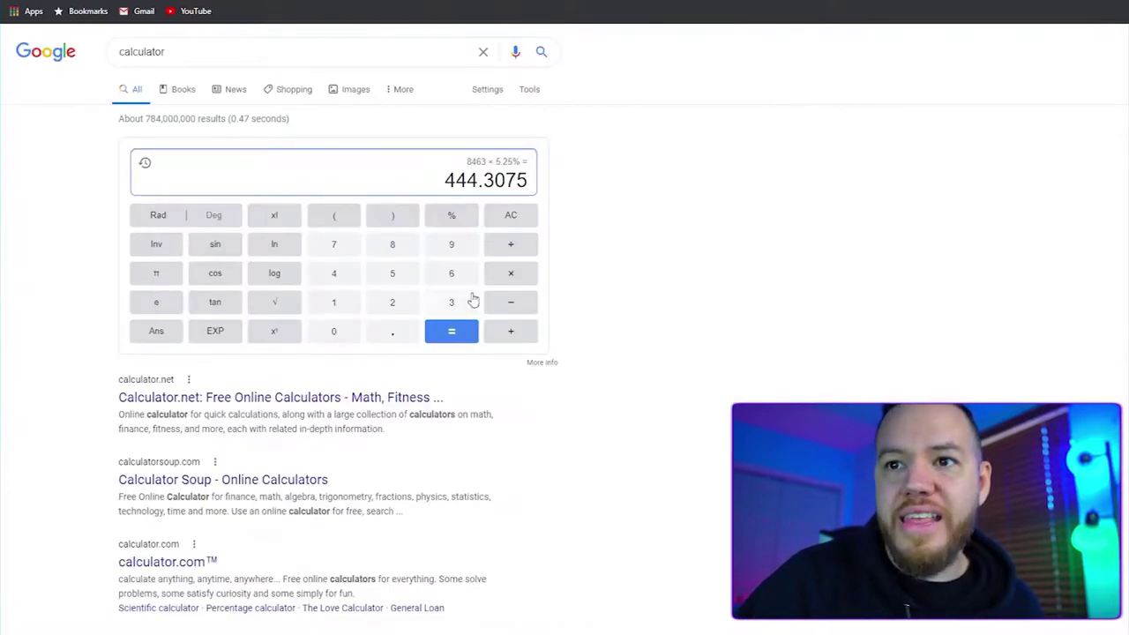
click(510, 215)
click(456, 305)
click(393, 244)
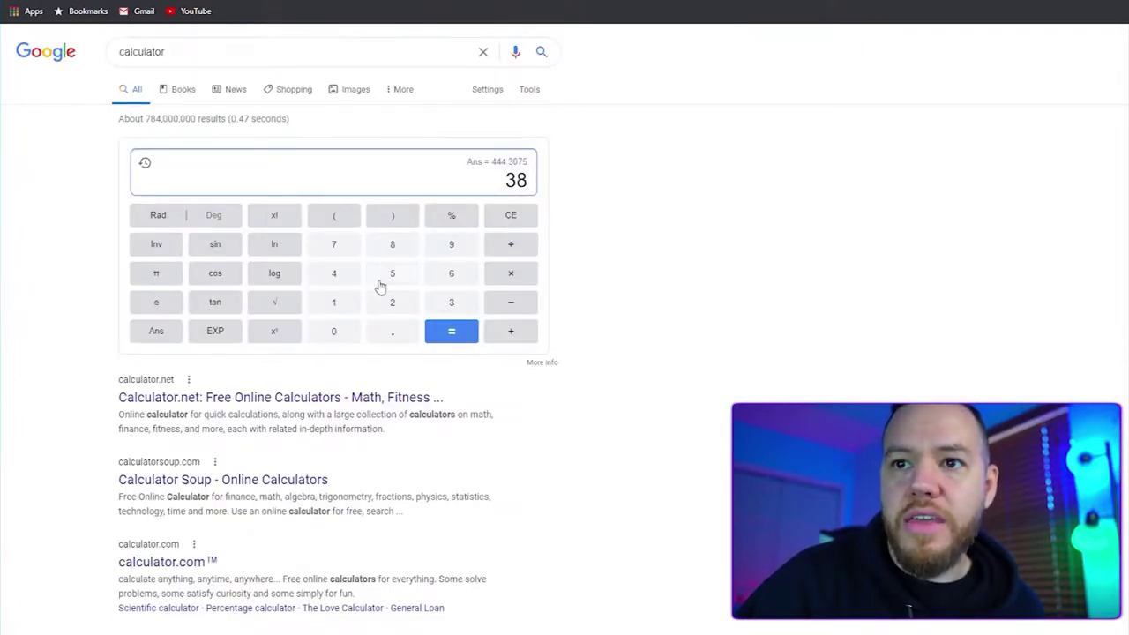
click(344, 333)
click(344, 333)
click(344, 333)
click(508, 274)
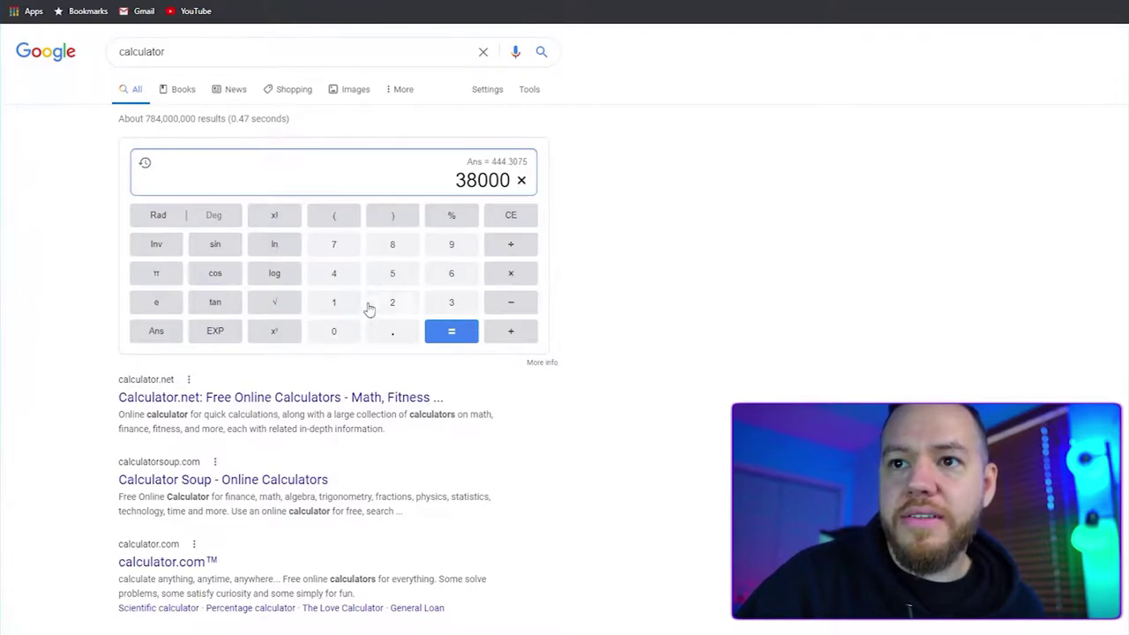
click(338, 308)
click(339, 330)
click(454, 331)
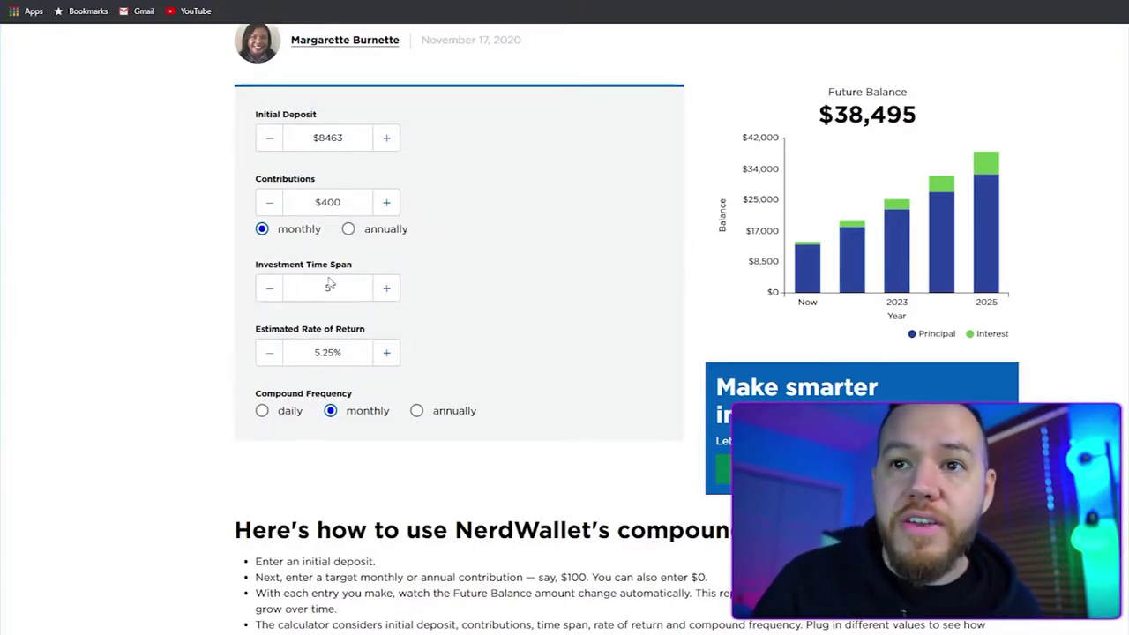
text(5)
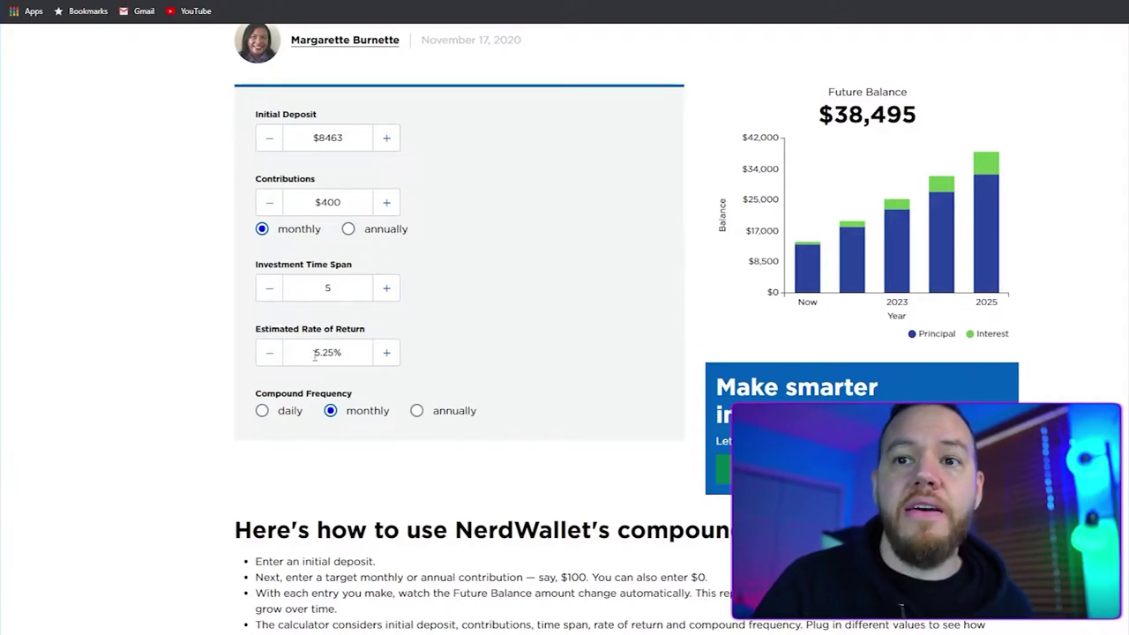